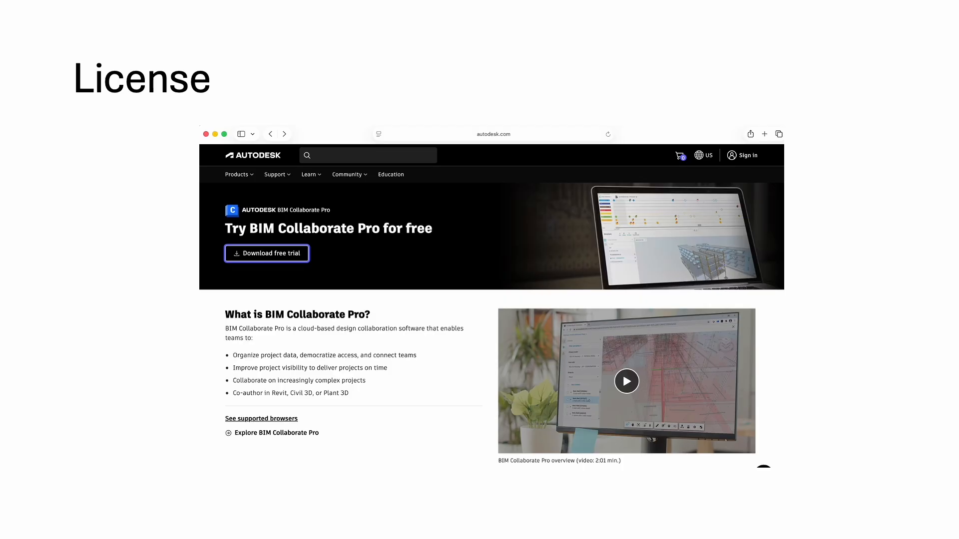
{"action": "key", "text": "Right"}
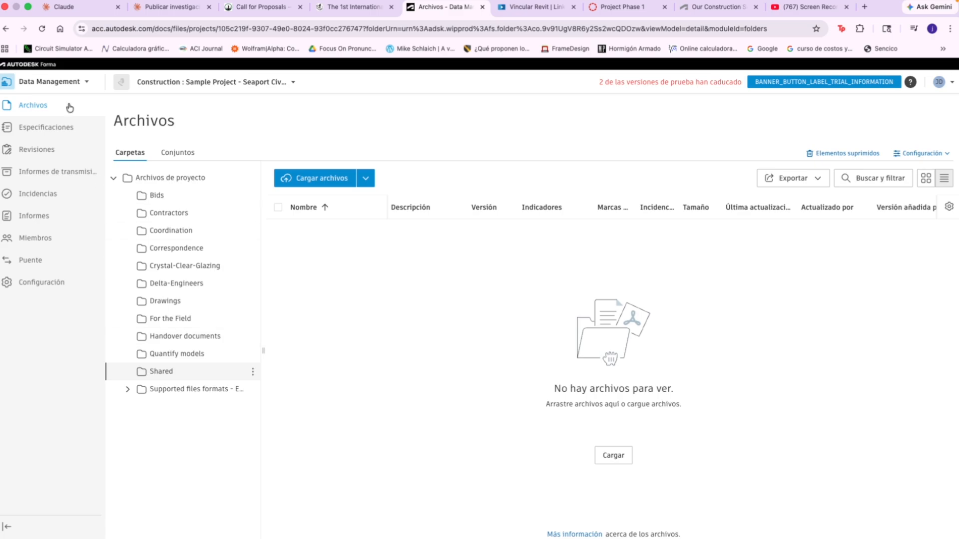
Visit Design Collaboration, and open the Seaport Civic Center sample project of the EXAMPLE hub from the home page's project list.
{"action": "left_click", "coordinate": [74, 83]}
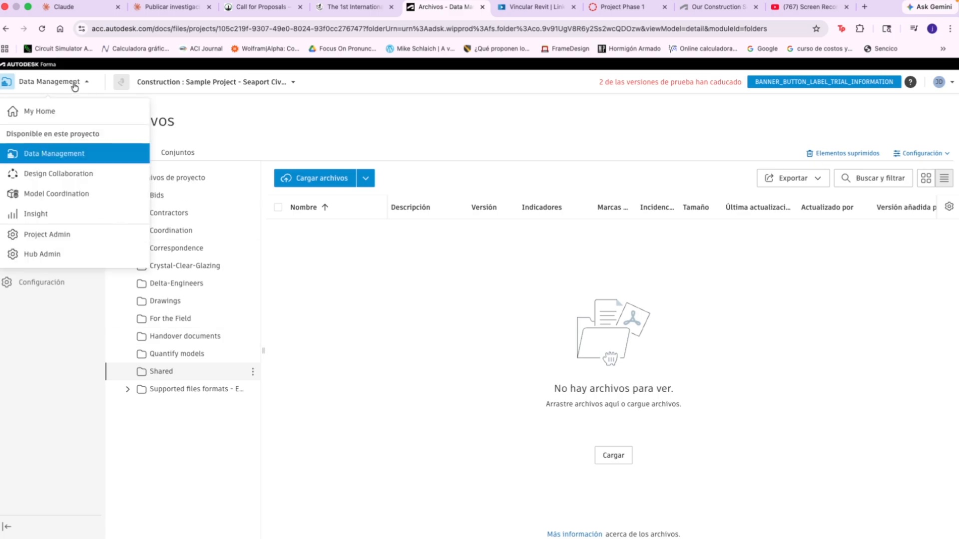
{"action": "left_click", "coordinate": [64, 180]}
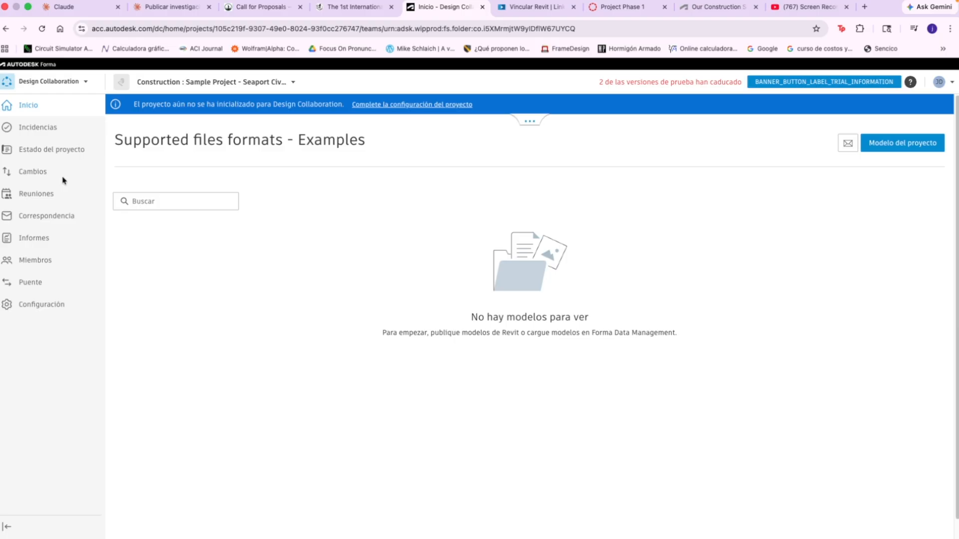
{"action": "left_click", "coordinate": [80, 88]}
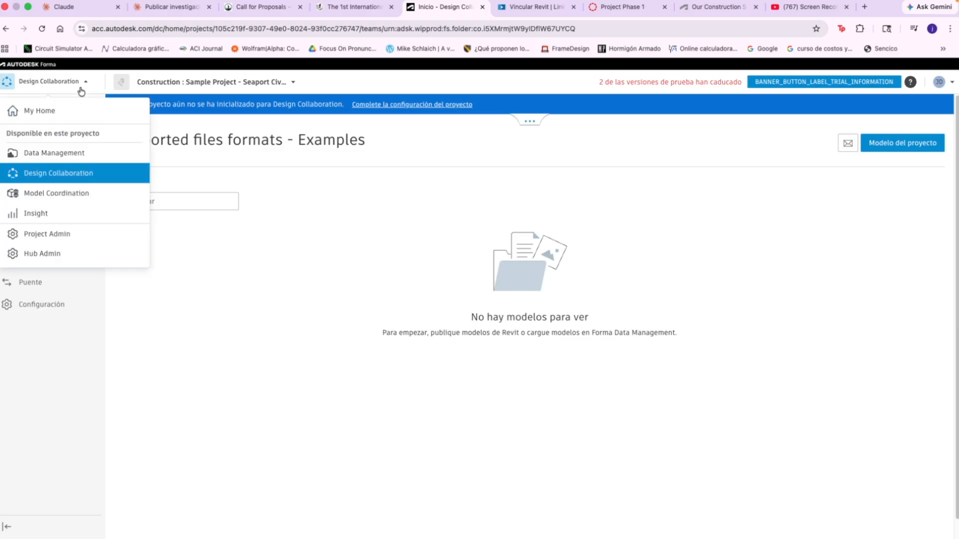
{"action": "left_click", "coordinate": [50, 111]}
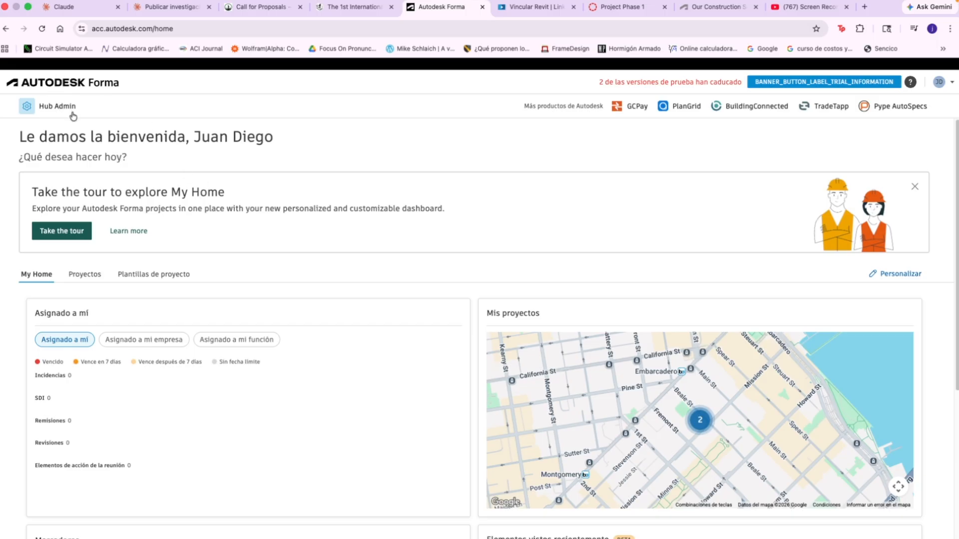
{"action": "left_click", "coordinate": [86, 277]}
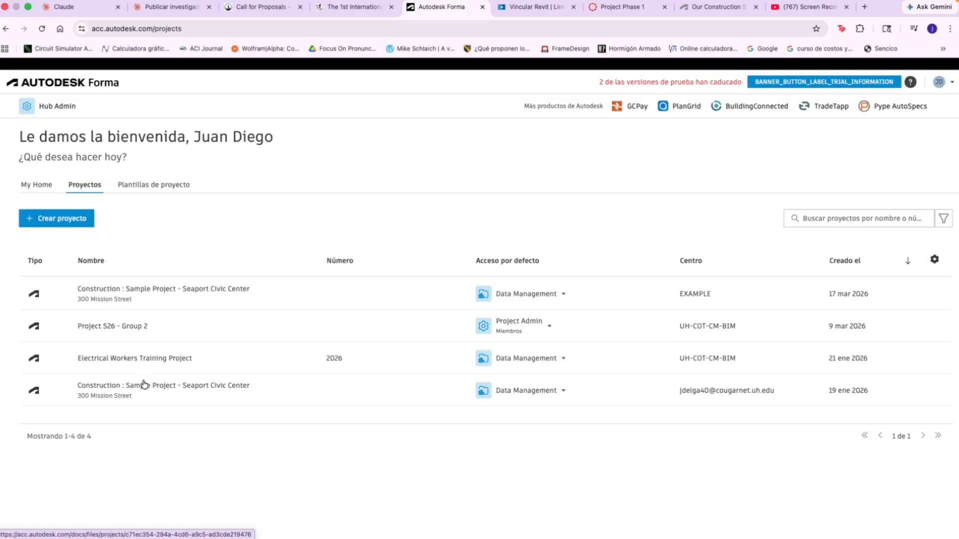
{"action": "left_click", "coordinate": [114, 290]}
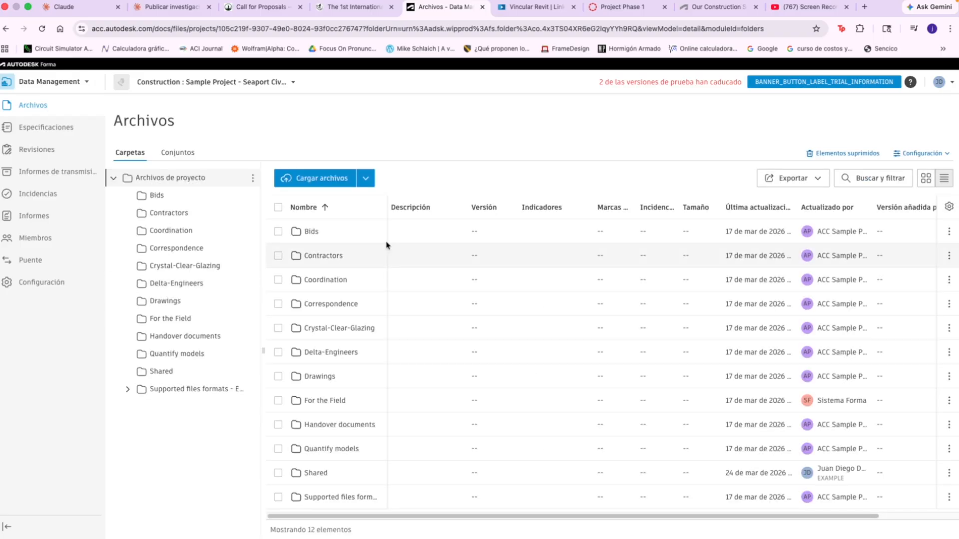
Examine the project's members and their product access in Project Admin.
{"action": "left_click", "coordinate": [54, 87]}
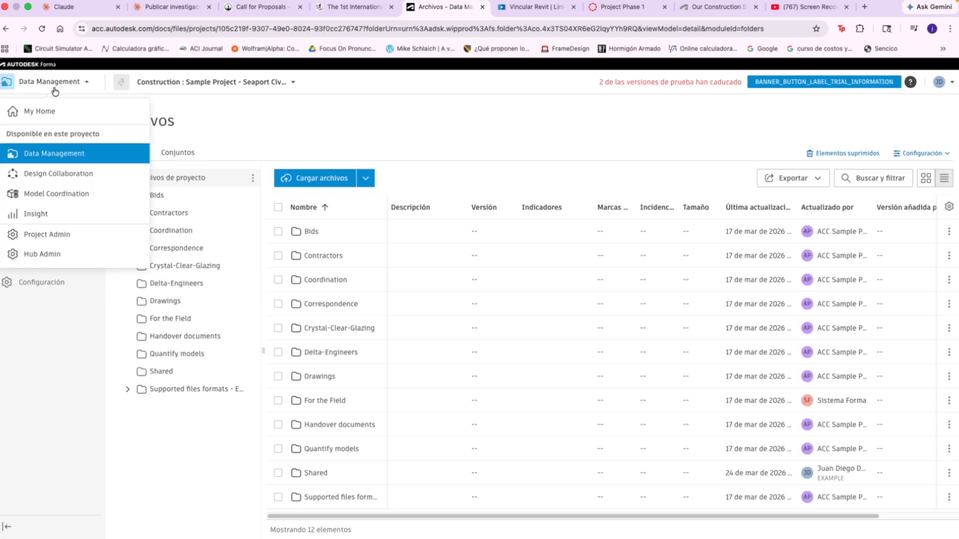
{"action": "left_click", "coordinate": [68, 234]}
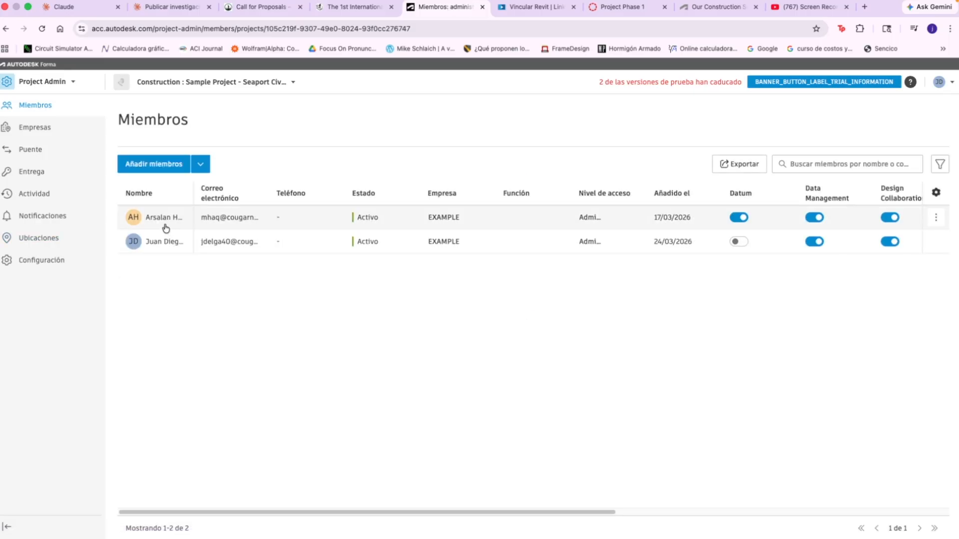
{"action": "left_click_drag", "start_coordinate": [445, 514], "coordinate": [679, 505]}
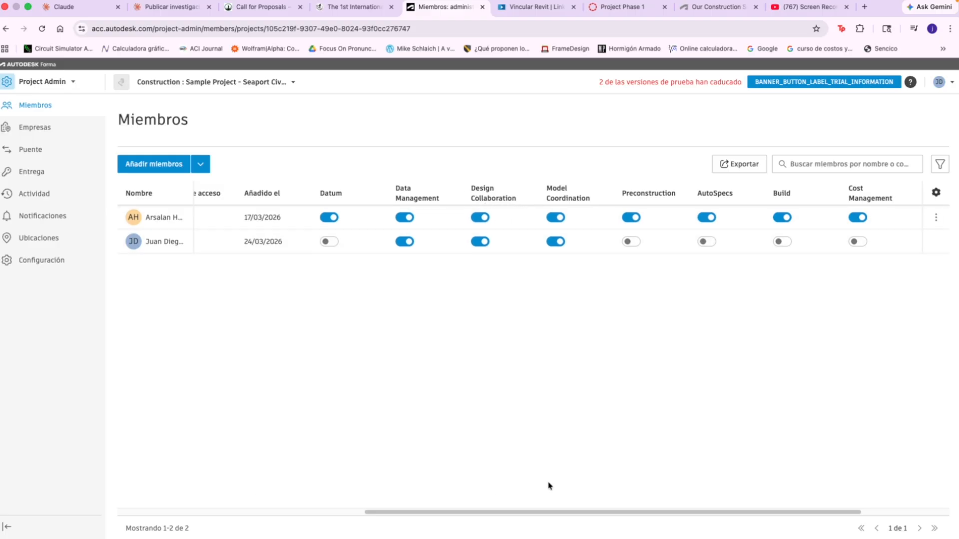
{"action": "left_click_drag", "start_coordinate": [559, 517], "coordinate": [263, 464]}
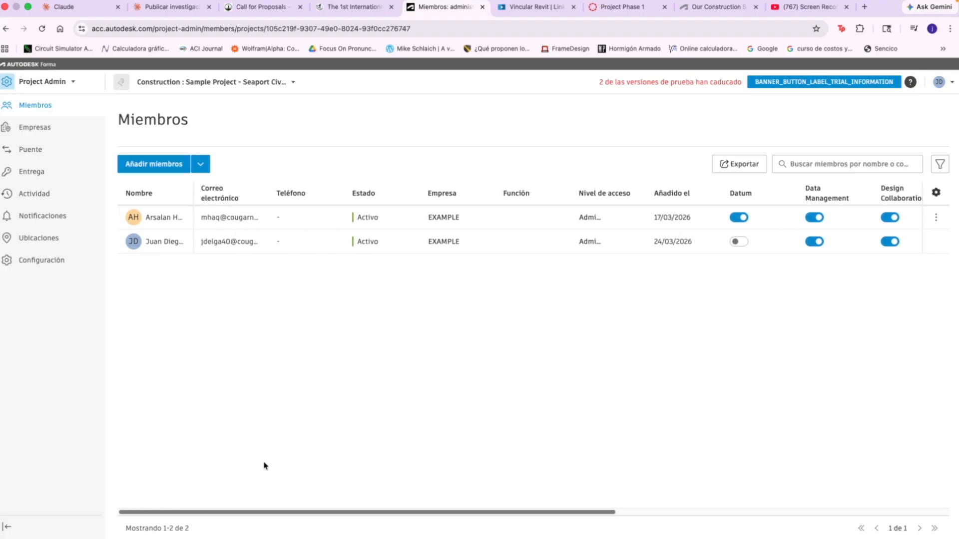
Start the project's Design Collaboration setup and dismiss the welcome message.
{"action": "left_click", "coordinate": [55, 82]}
{"action": "left_click", "coordinate": [65, 175]}
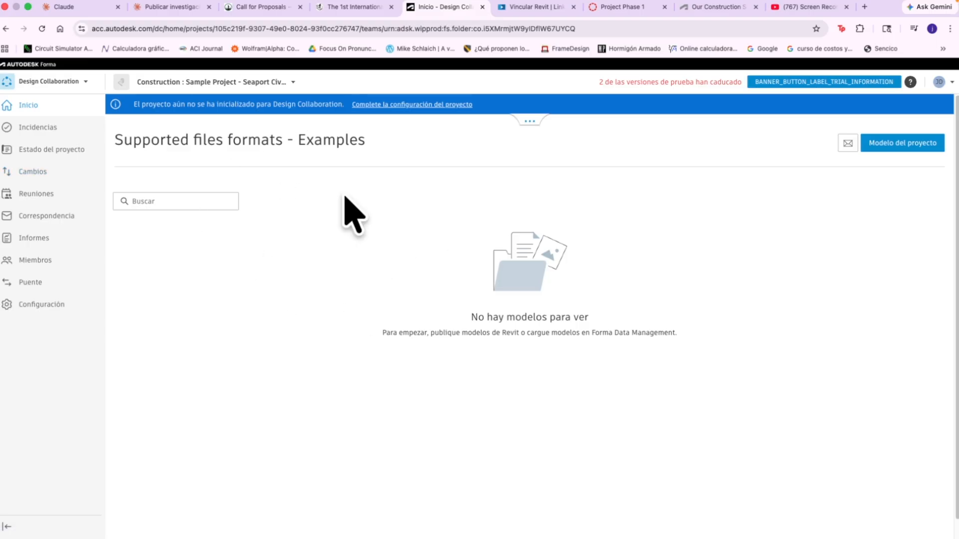
{"action": "left_click", "coordinate": [385, 105]}
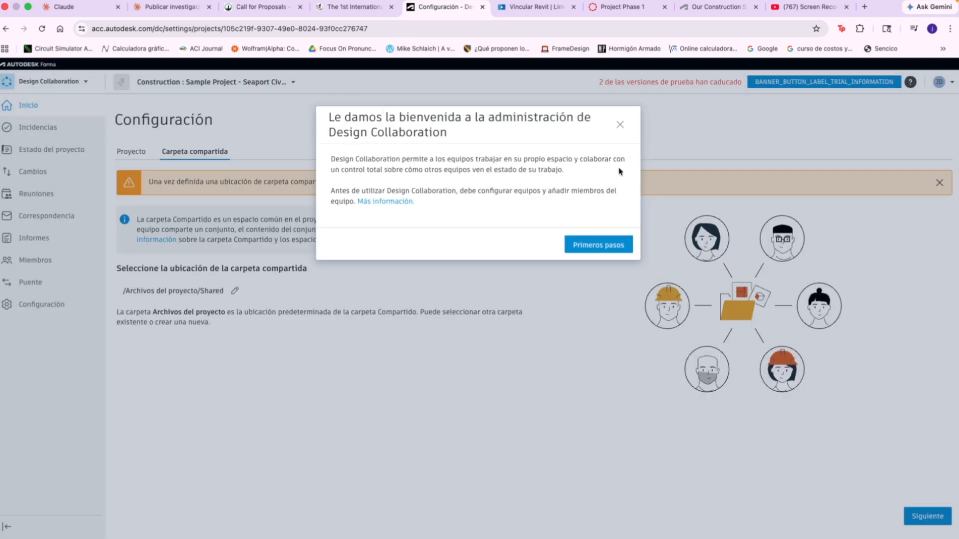
{"action": "left_click", "coordinate": [622, 131]}
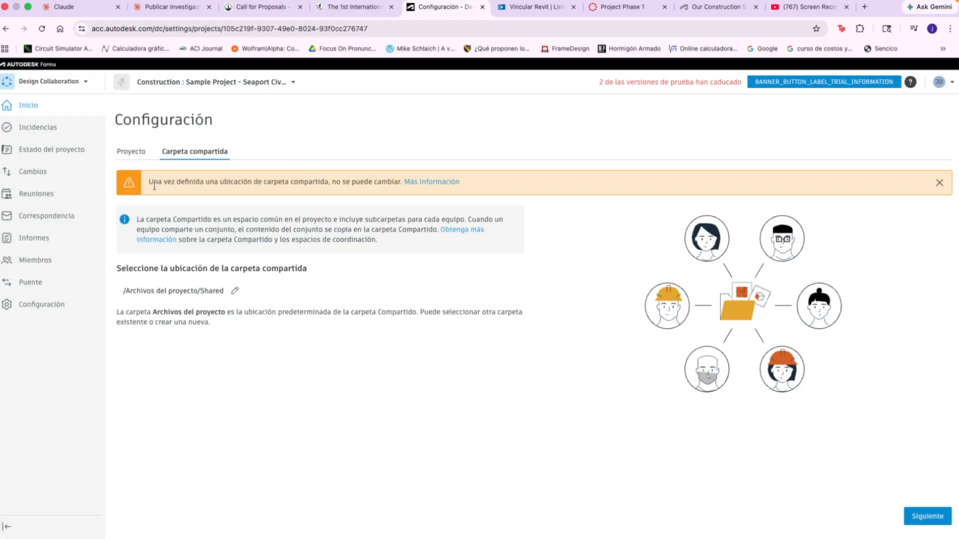
Set the existing Shared folder under Archivos del proyecto as the shared folder location and confirm it.
{"action": "left_click", "coordinate": [204, 298]}
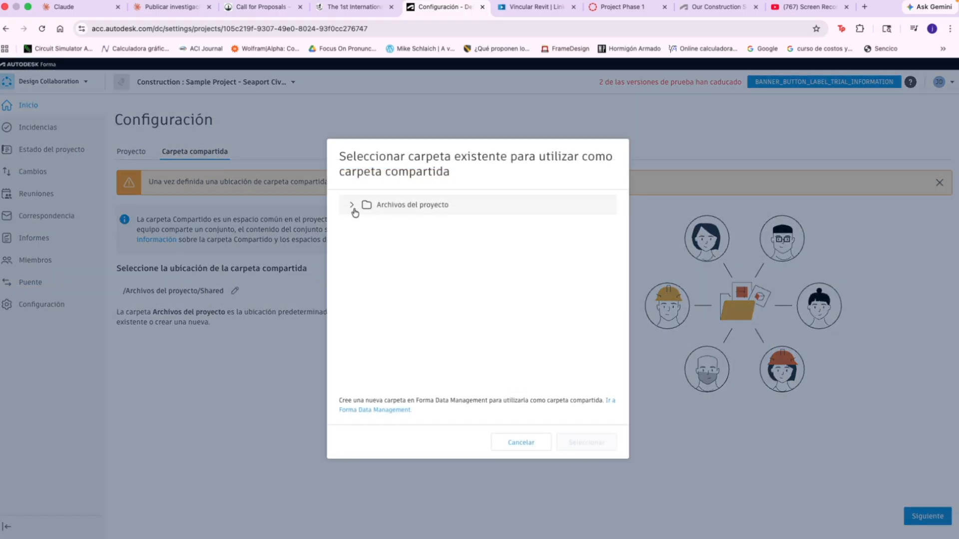
{"action": "left_click", "coordinate": [353, 207]}
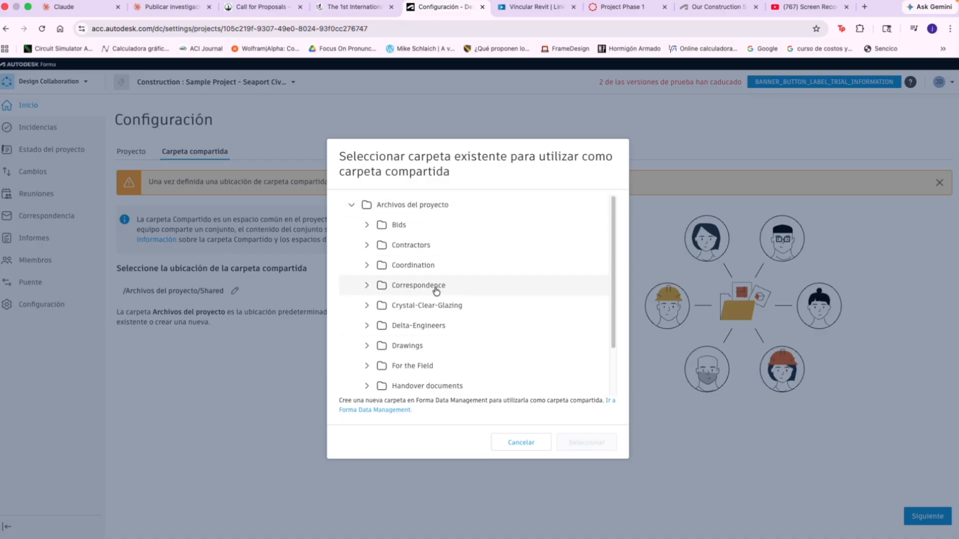
{"action": "scroll", "coordinate": [435, 291], "scroll_direction": "down", "scroll_amount": 2}
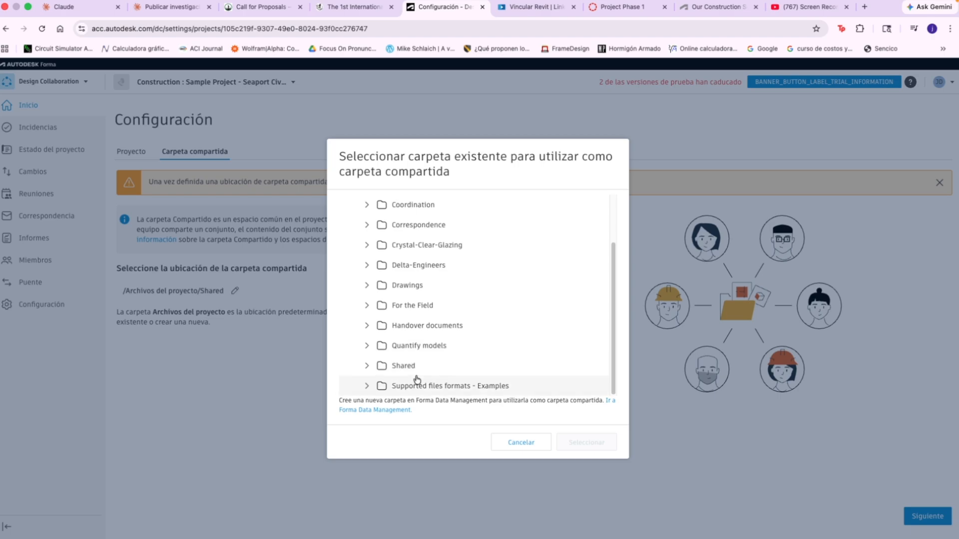
{"action": "left_click", "coordinate": [399, 370]}
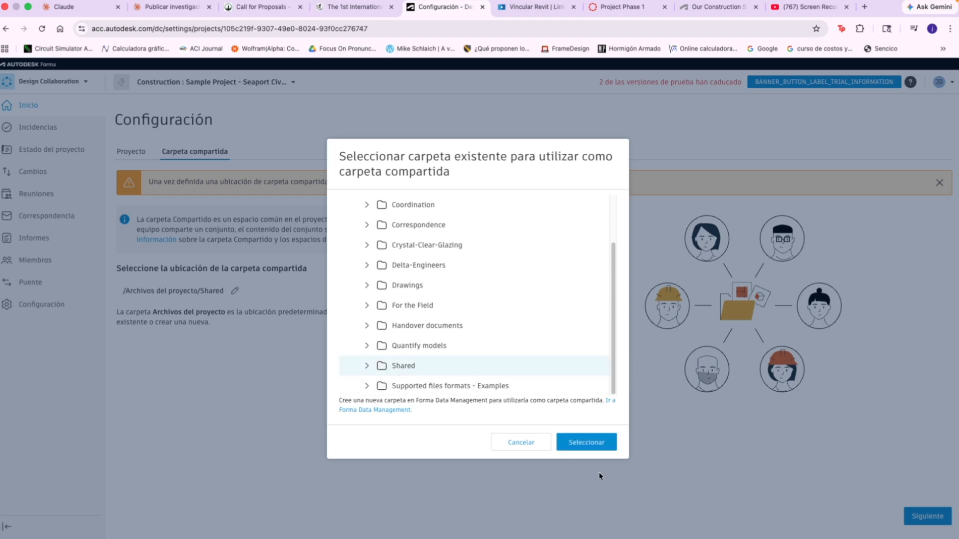
{"action": "left_click", "coordinate": [594, 452]}
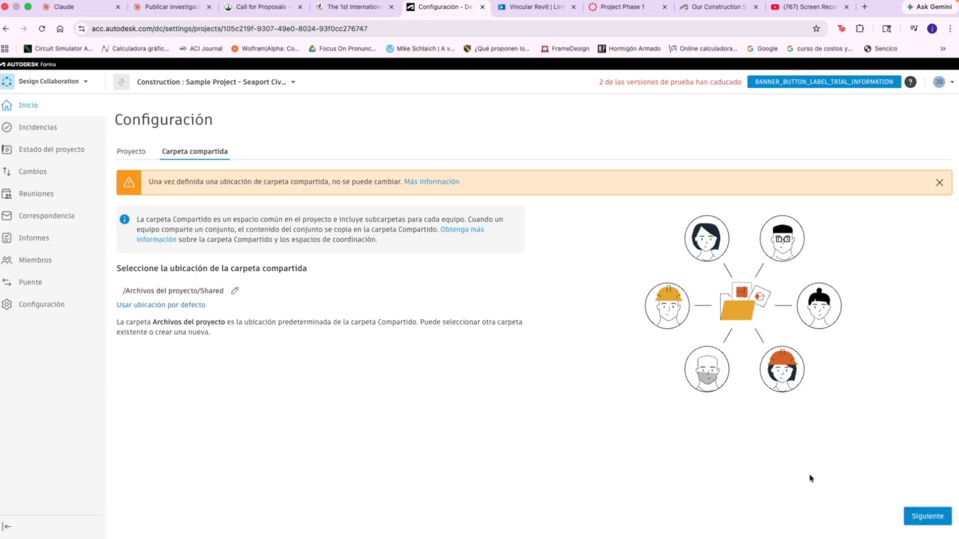
{"action": "left_click", "coordinate": [919, 517]}
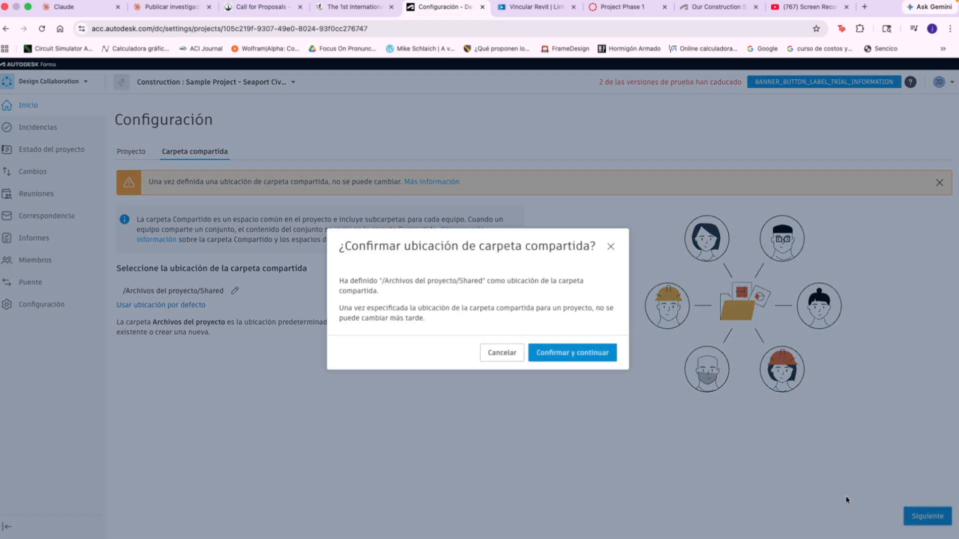
{"action": "left_click", "coordinate": [555, 357]}
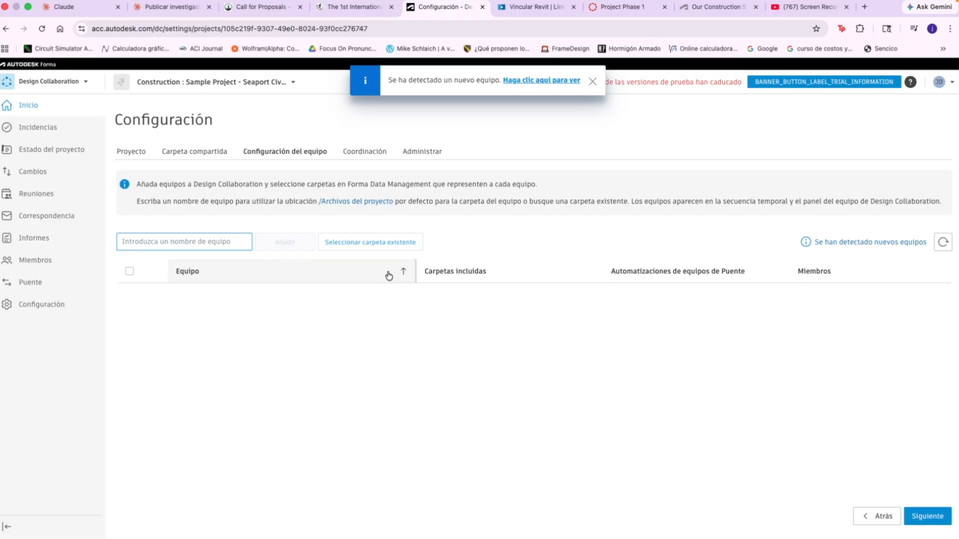
Add a team named UH TEAM in the Design Collaboration team setup.
{"action": "left_click", "coordinate": [214, 238]}
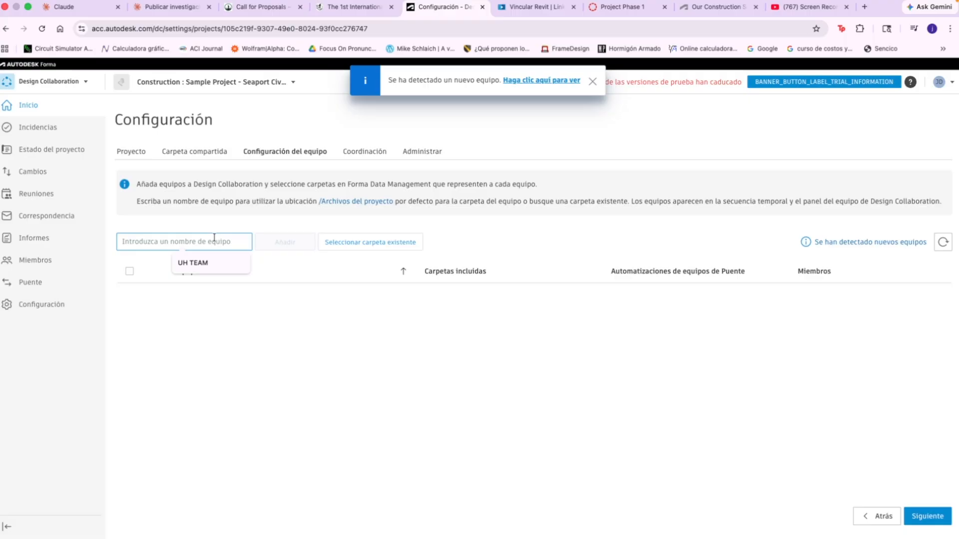
{"action": "left_click", "coordinate": [510, 253]}
{"action": "left_click", "coordinate": [170, 240]}
{"action": "type", "text": "u"}
{"action": "key", "text": "BackSpace"}
{"action": "type", "text": "uh"}
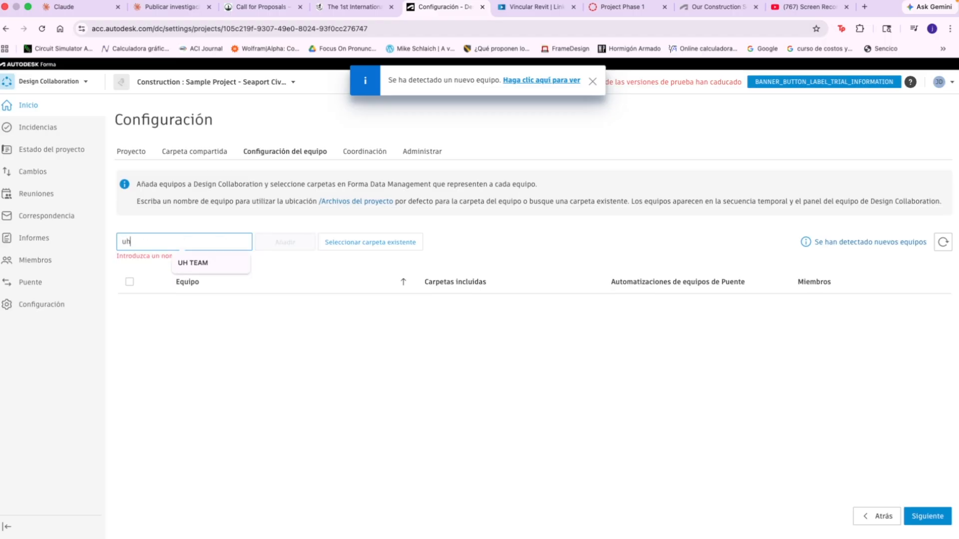
{"action": "key", "text": "Down"}
{"action": "key", "text": "Return"}
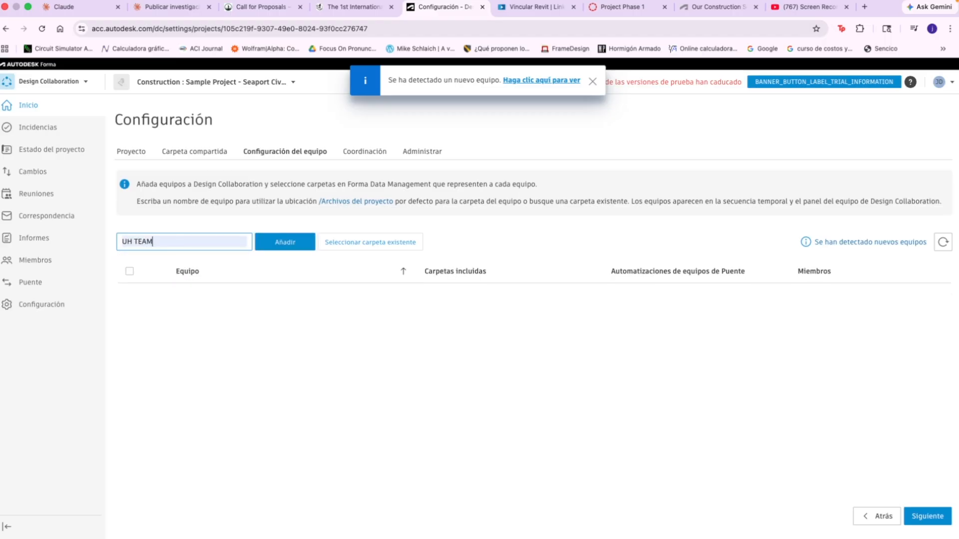
{"action": "left_click", "coordinate": [266, 249]}
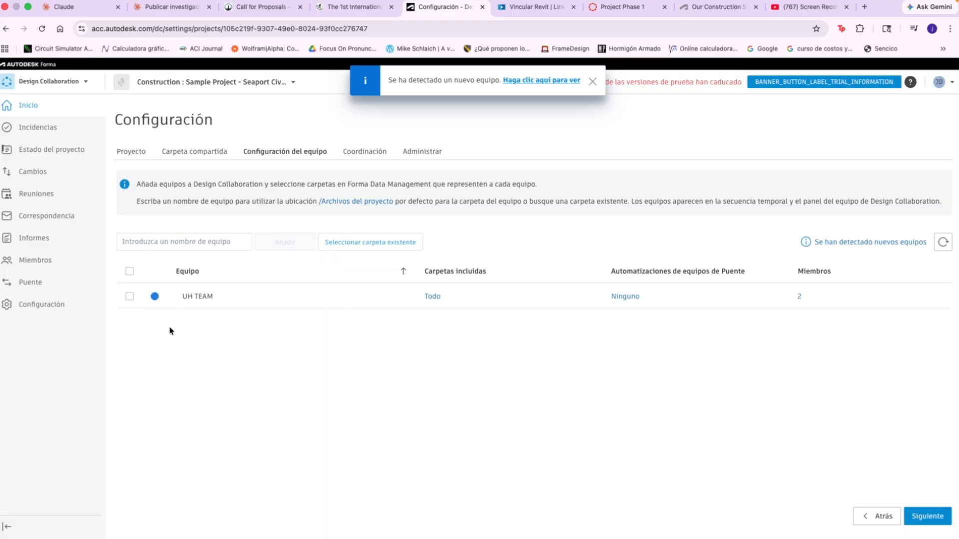
{"action": "left_click", "coordinate": [188, 237]}
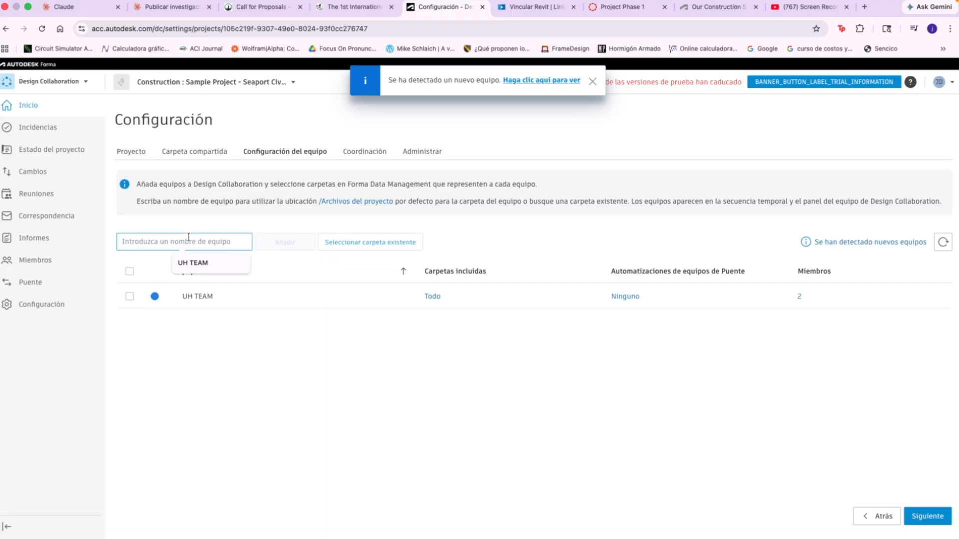
{"action": "type", "text": "ar"}
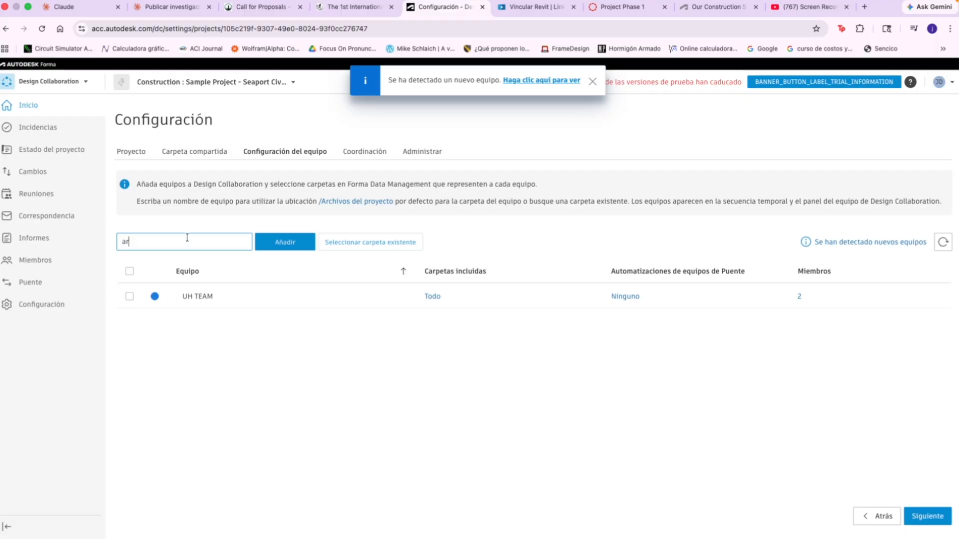
{"action": "key", "text": "BackSpace"}
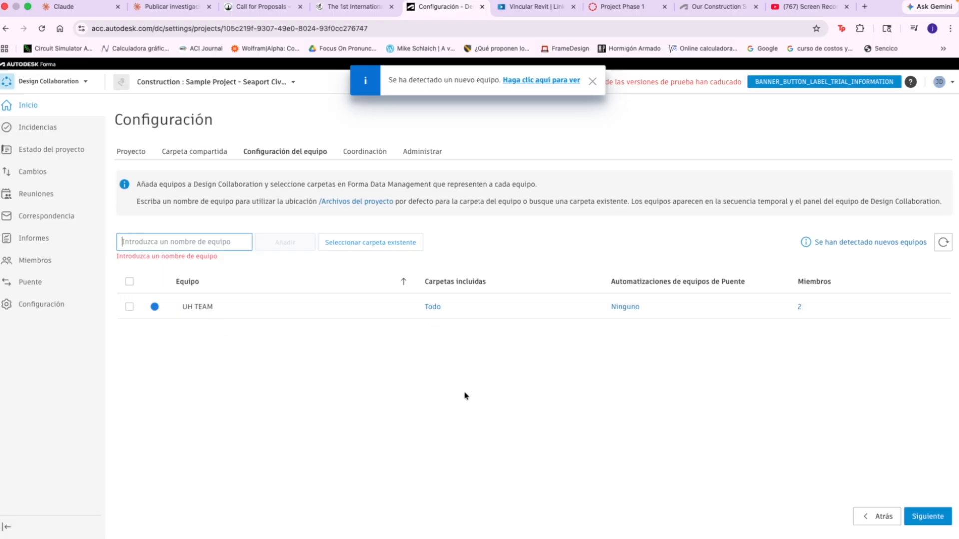
Continue the setup without creating a coordination space, and review the main model options and general project settings.
{"action": "left_click", "coordinate": [926, 519]}
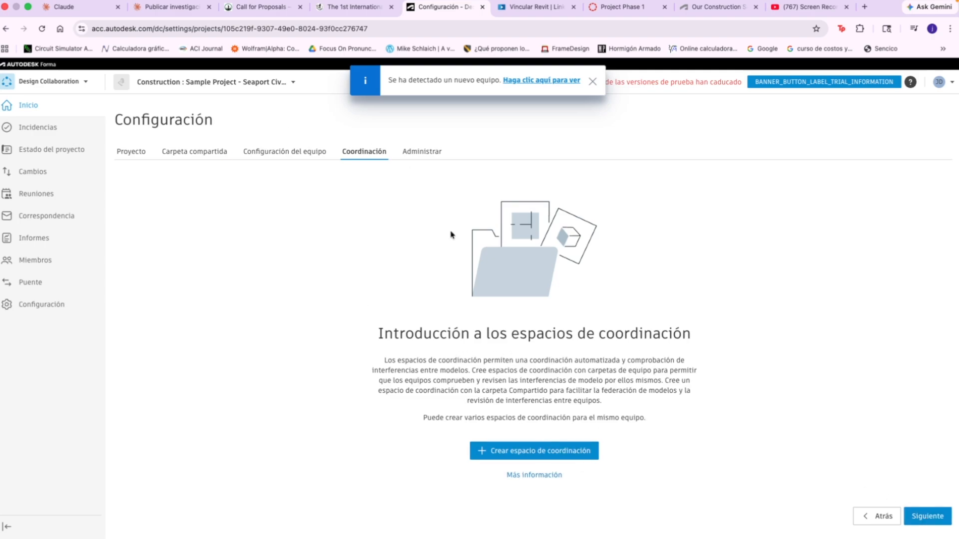
{"action": "left_click", "coordinate": [933, 519]}
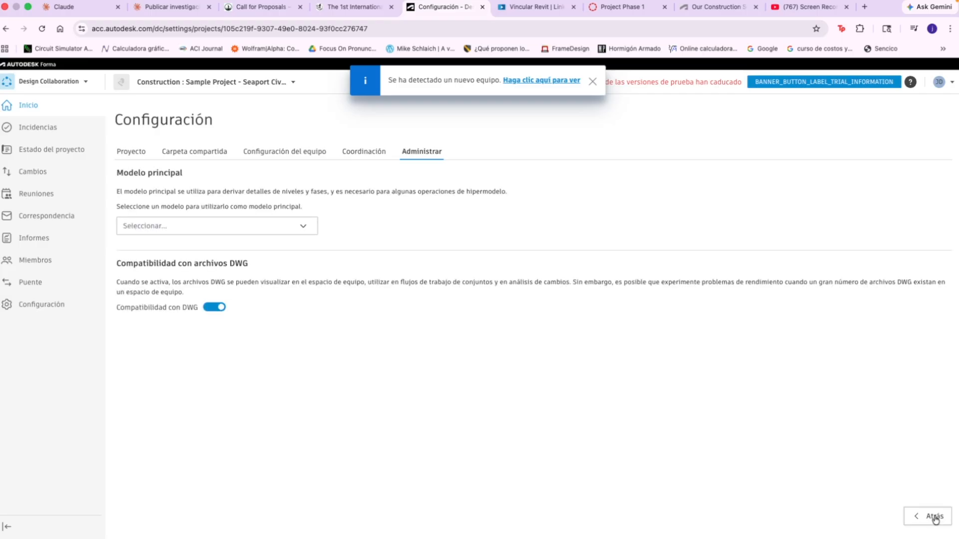
{"action": "left_click", "coordinate": [303, 233]}
{"action": "left_click", "coordinate": [304, 232]}
{"action": "left_click", "coordinate": [420, 160]}
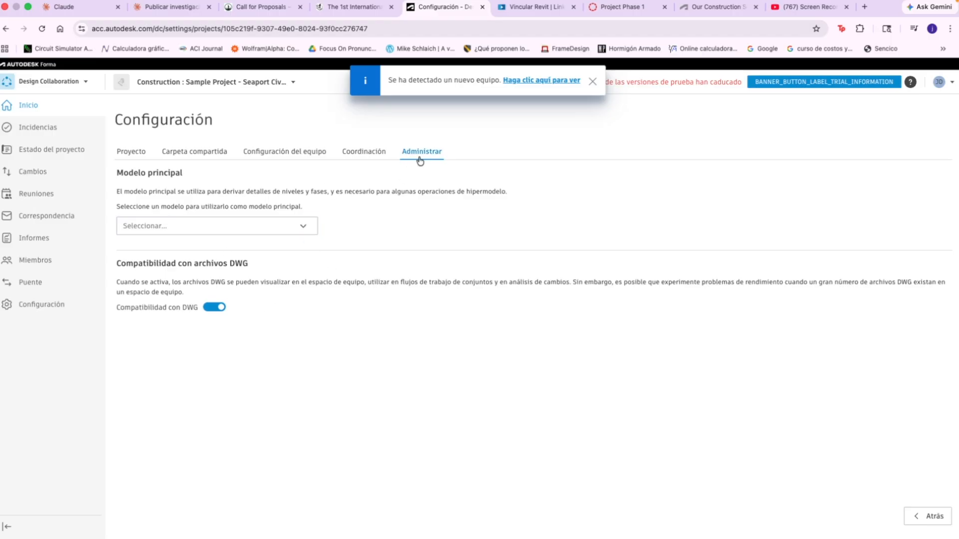
{"action": "left_click", "coordinate": [127, 154]}
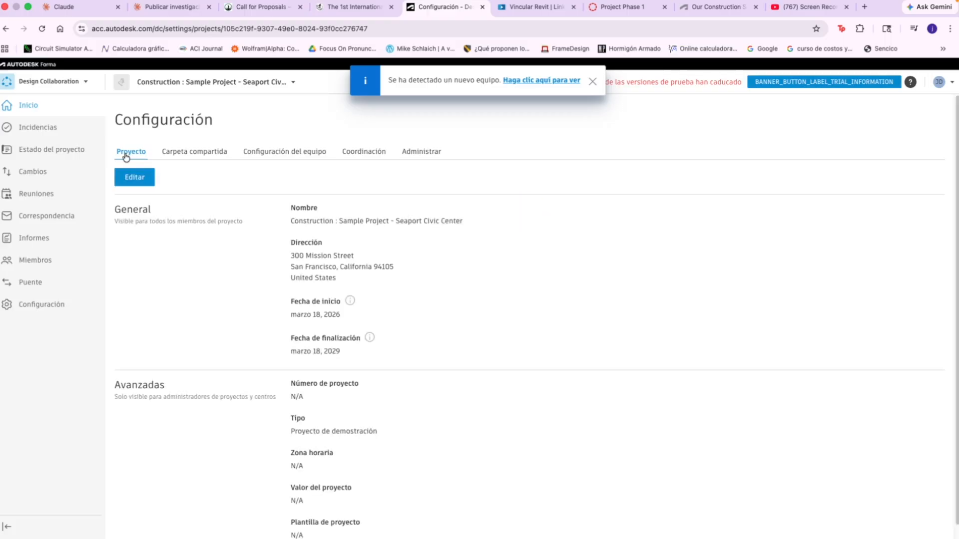
Switch to Data Management and expand the UH TEAM folder in the project files to examine its subfolders.
{"action": "left_click", "coordinate": [67, 82]}
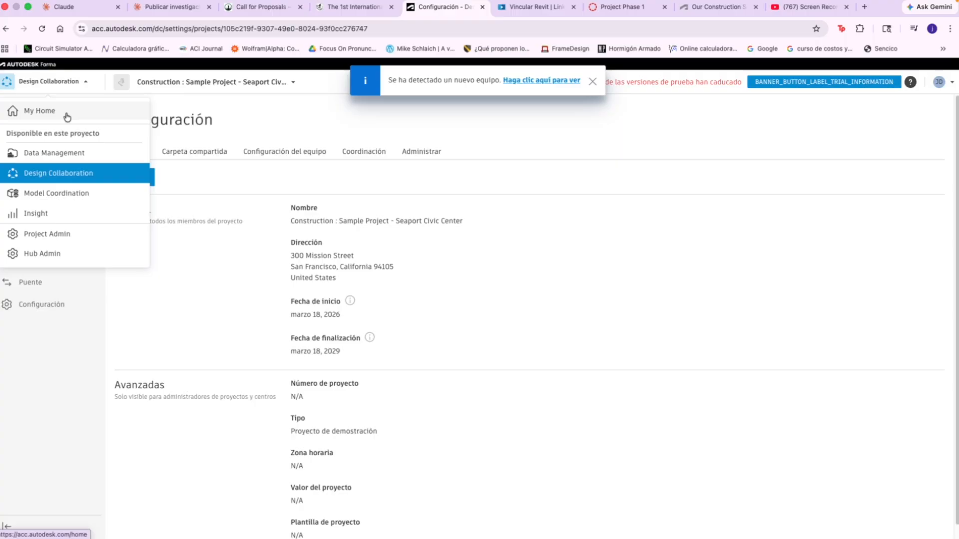
{"action": "left_click", "coordinate": [73, 153]}
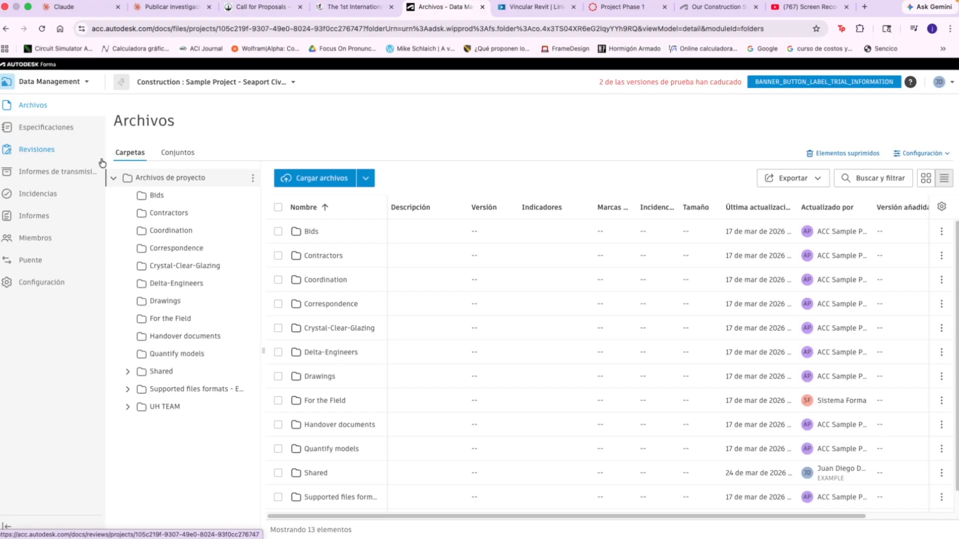
{"action": "left_click", "coordinate": [129, 409]}
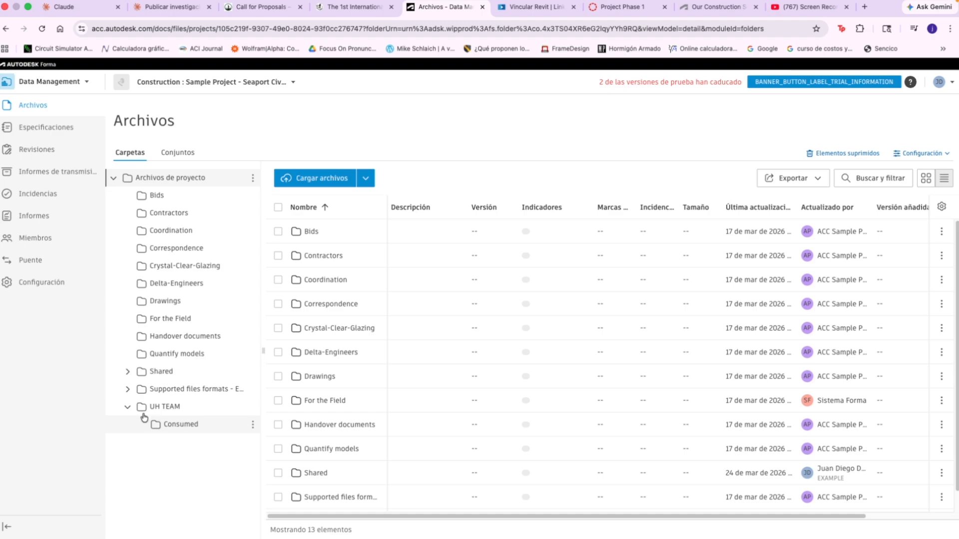
Examine the contents of the UH TEAM and Shared folders in the project files, including the UH TEAM subfolder inside Shared.
{"action": "left_click", "coordinate": [128, 407]}
{"action": "left_click", "coordinate": [156, 409]}
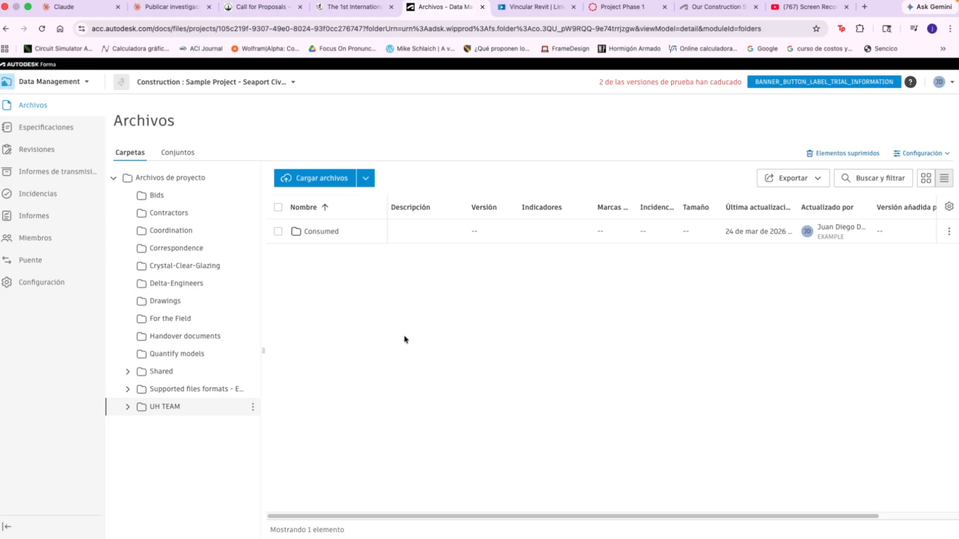
{"action": "left_click", "coordinate": [169, 372]}
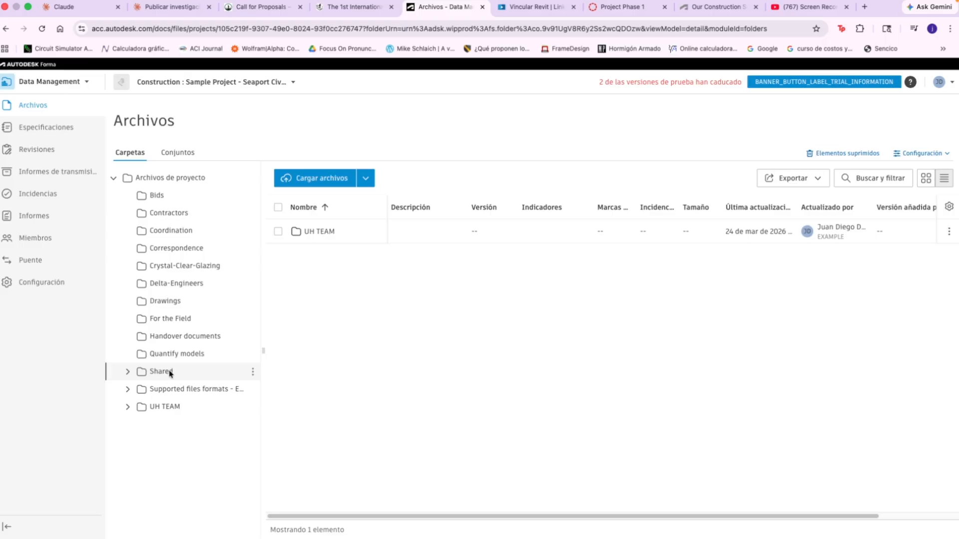
{"action": "left_click", "coordinate": [188, 390]}
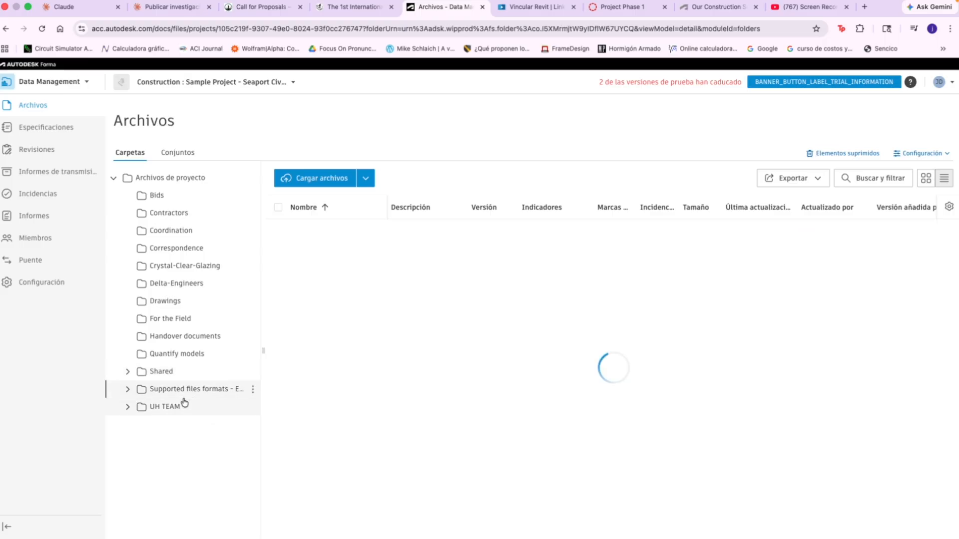
{"action": "left_click", "coordinate": [182, 405]}
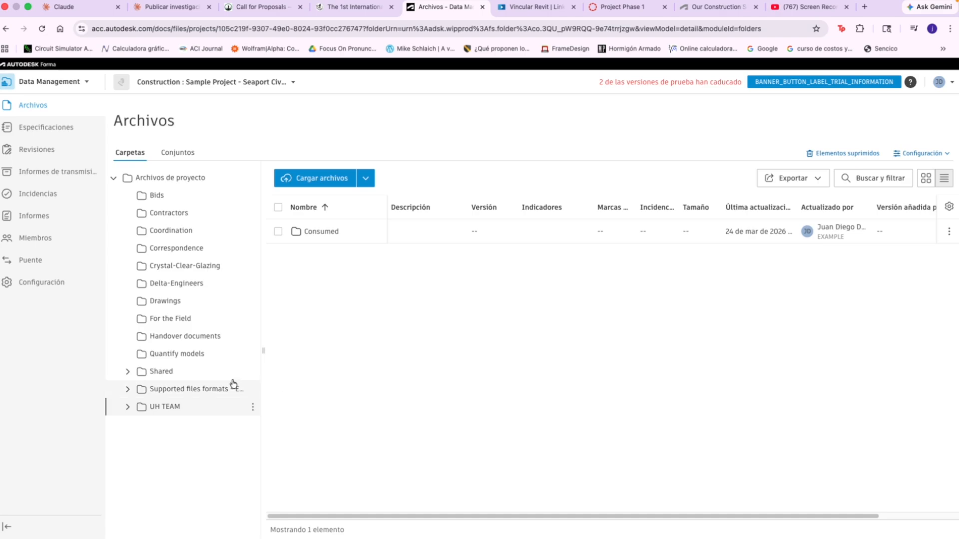
{"action": "left_click", "coordinate": [202, 372]}
{"action": "left_click", "coordinate": [128, 373]}
{"action": "left_click", "coordinate": [183, 389]}
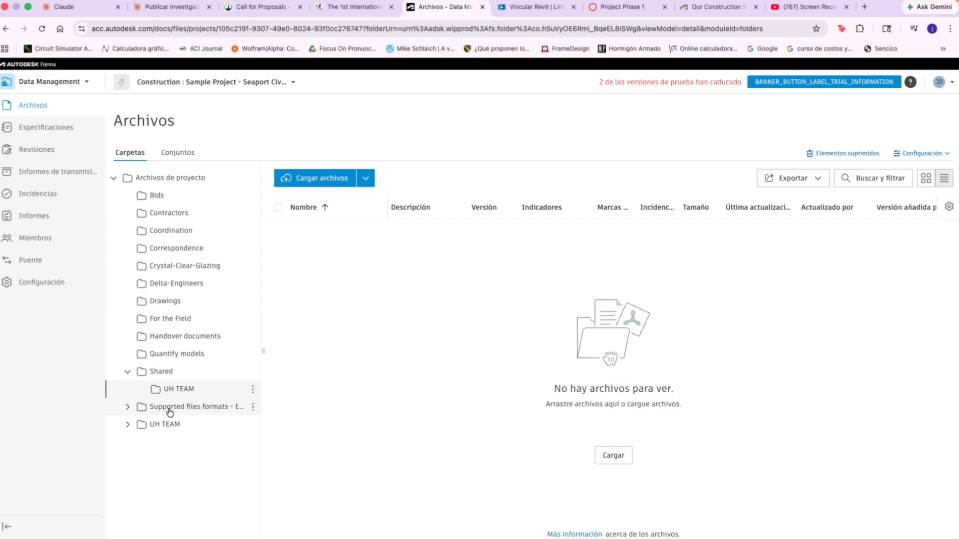
{"action": "left_click", "coordinate": [128, 425]}
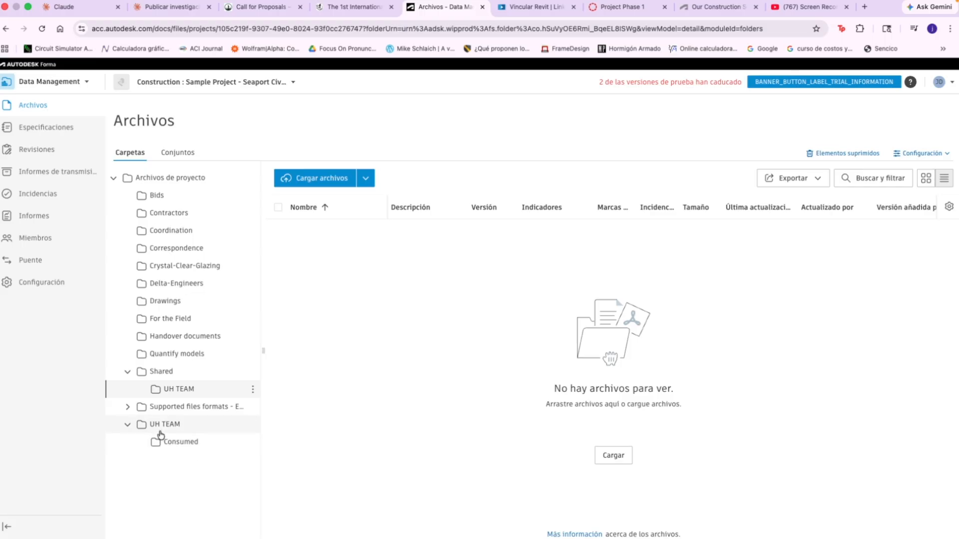
{"action": "left_click", "coordinate": [128, 430]}
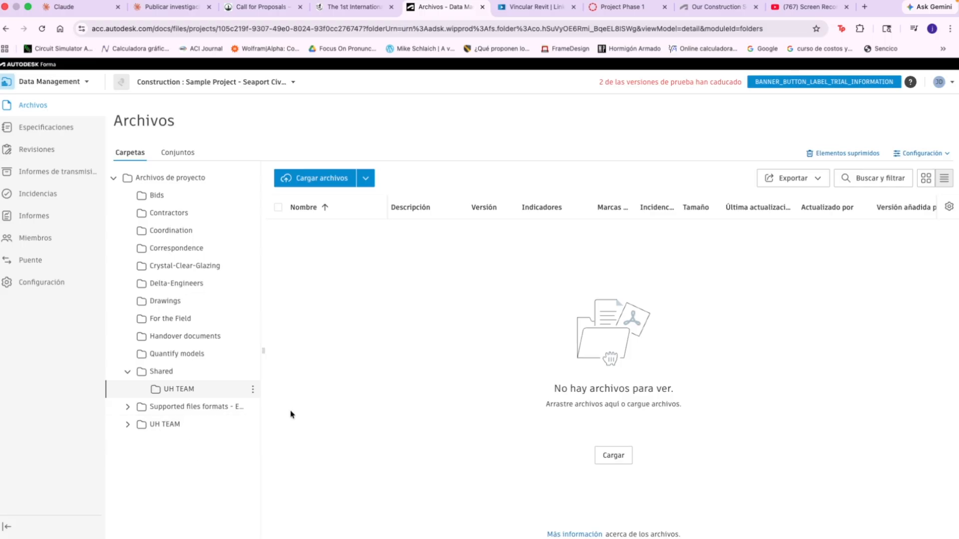
Launch Revit 2026 from the system search.
{"action": "key", "text": "super+space"}
{"action": "type", "text": "revit 2026"}
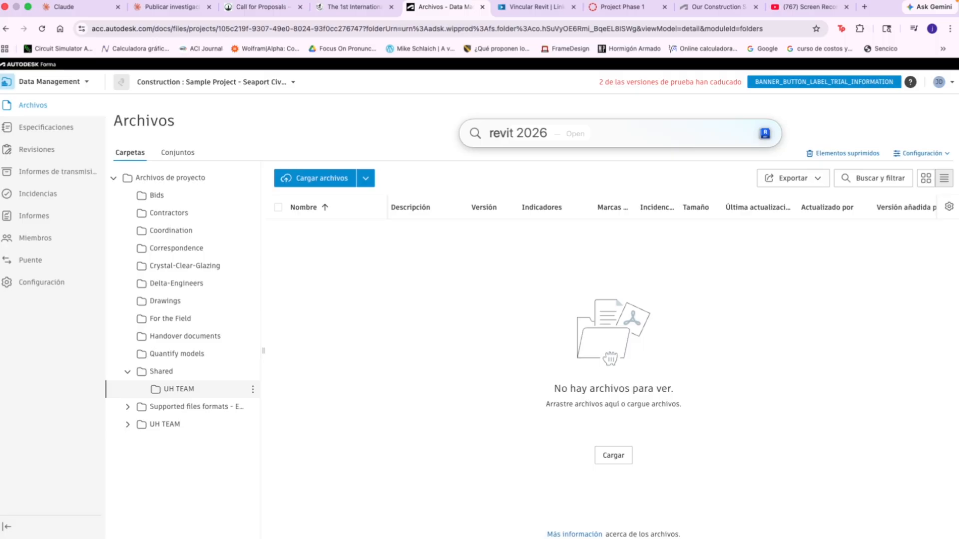
{"action": "key", "text": "Return"}
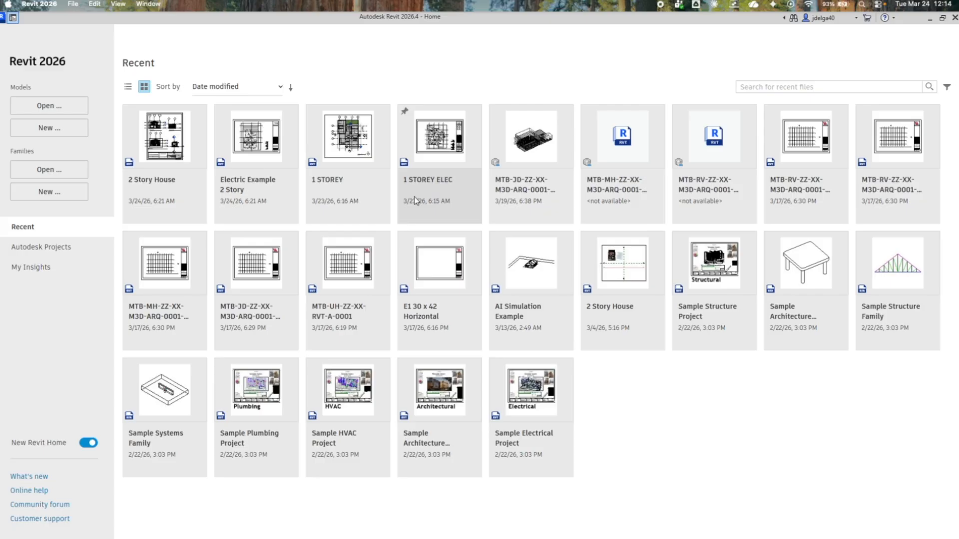
View the account details of the signed-in Autodesk account and dismiss the profile dialog without filling in industry or role.
{"action": "left_click", "coordinate": [820, 19]}
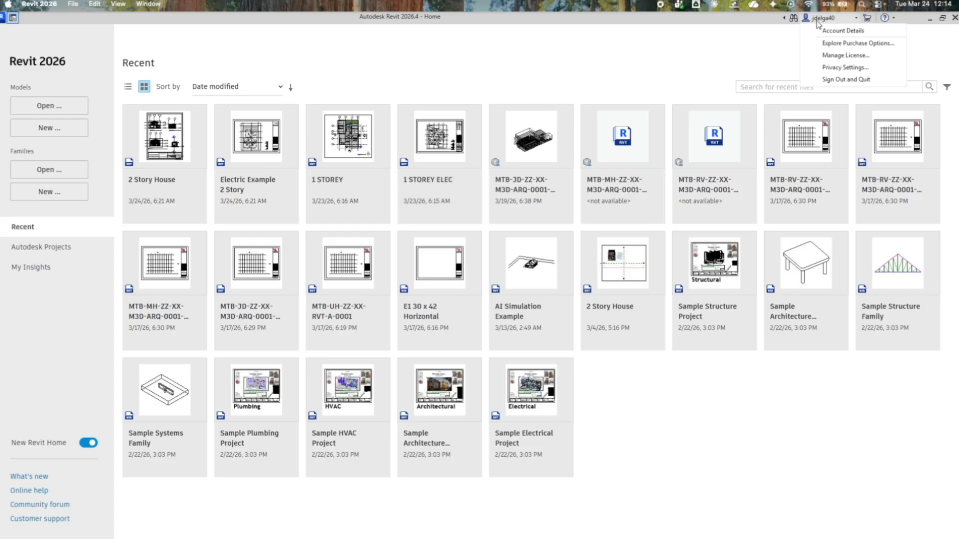
{"action": "left_click", "coordinate": [829, 31]}
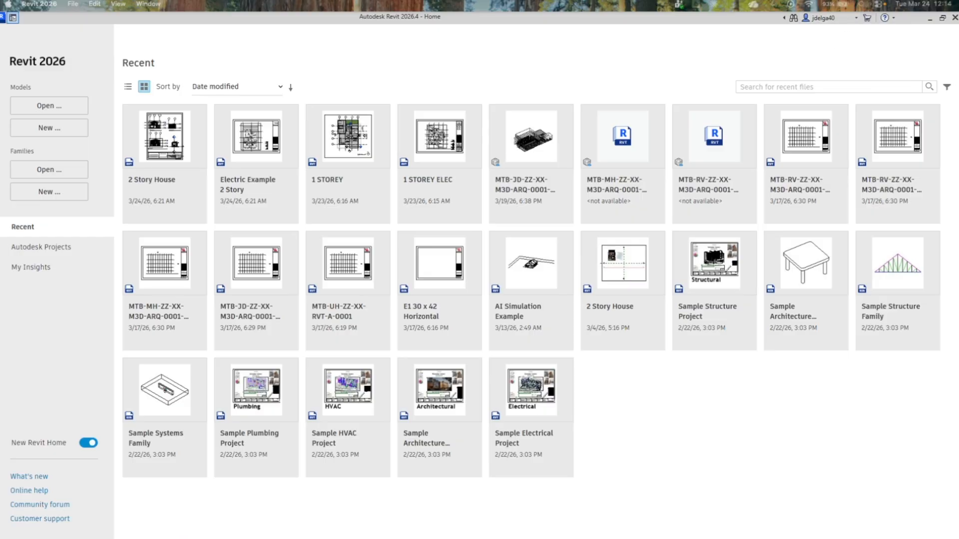
{"action": "left_click_drag", "start_coordinate": [829, 152], "coordinate": [397, 93]}
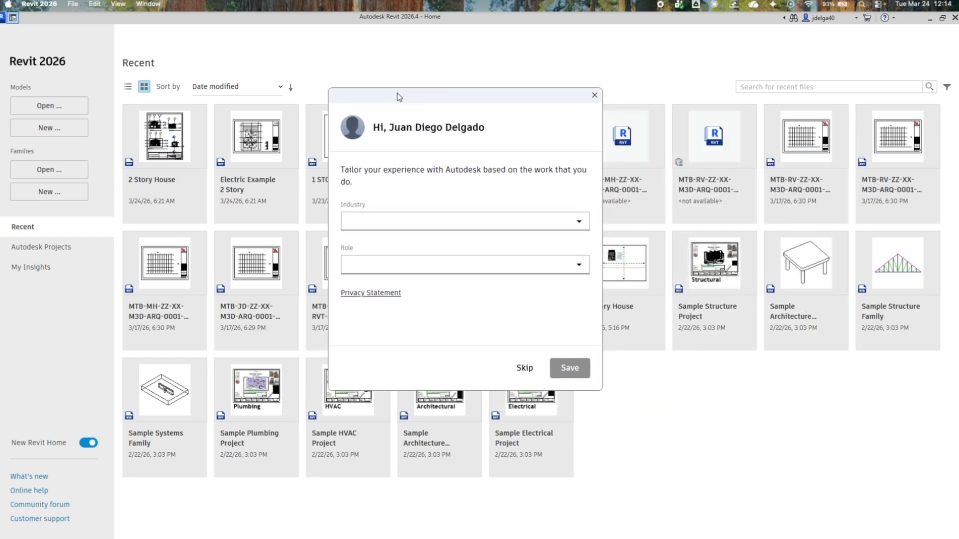
{"action": "left_click", "coordinate": [594, 95]}
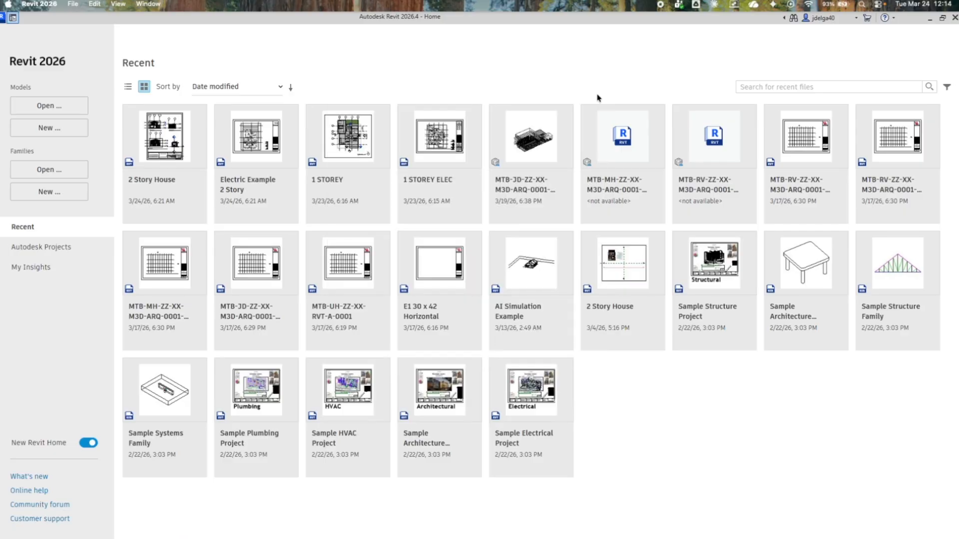
Review the Autodesk Projects listing of the UH-COT-CM-BIM account and collapse the Project S26 - Group 2 tree.
{"action": "left_click", "coordinate": [59, 256]}
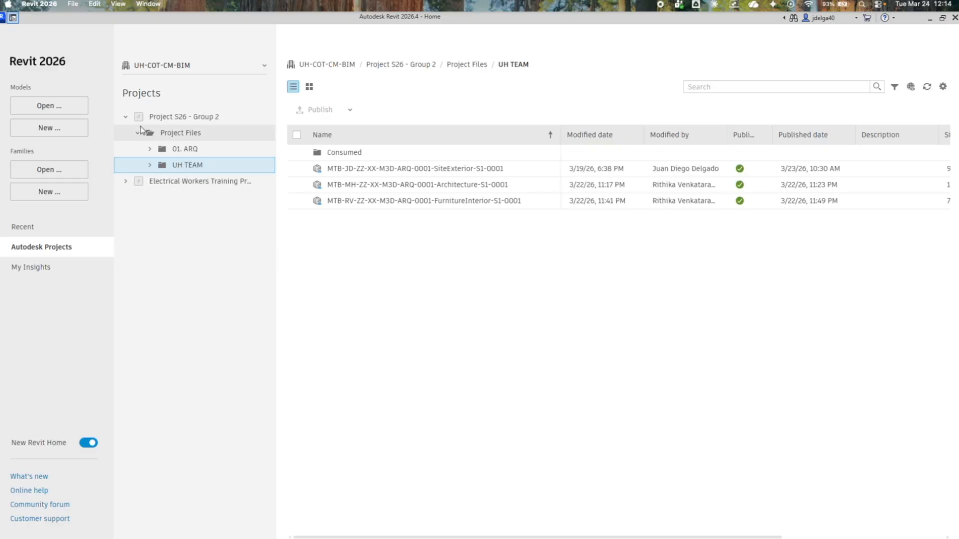
{"action": "left_click", "coordinate": [141, 131]}
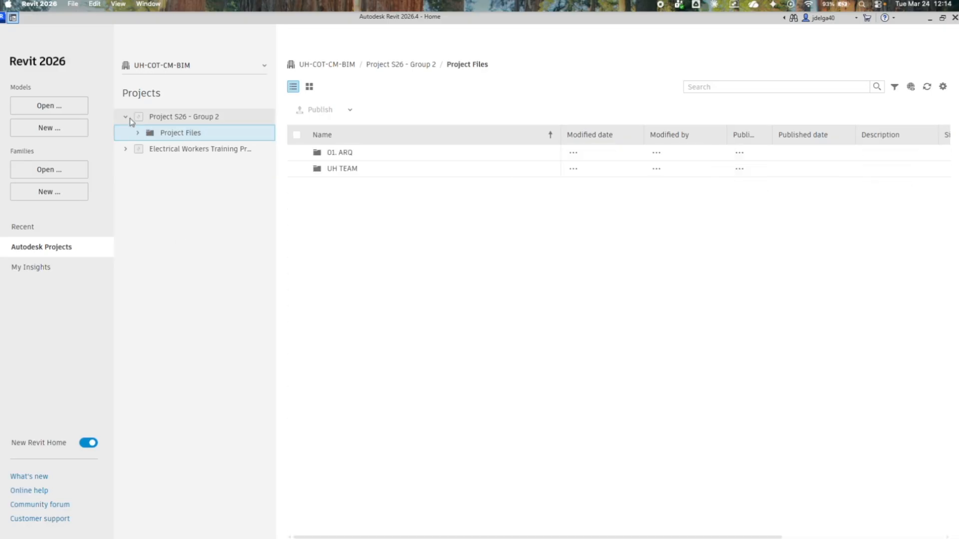
{"action": "left_click", "coordinate": [128, 118]}
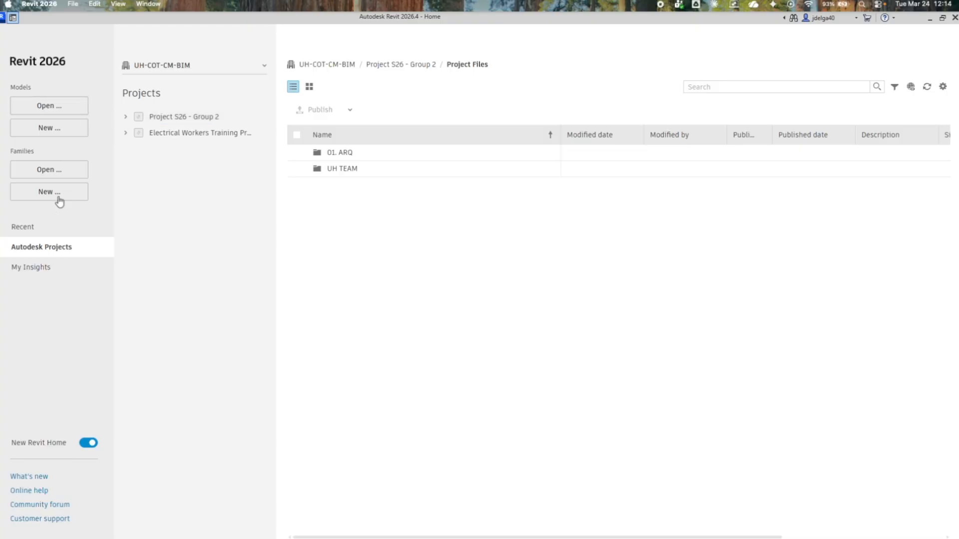
Open the recent model AI Simulation Example and display it in the default 3D view.
{"action": "left_click", "coordinate": [38, 229]}
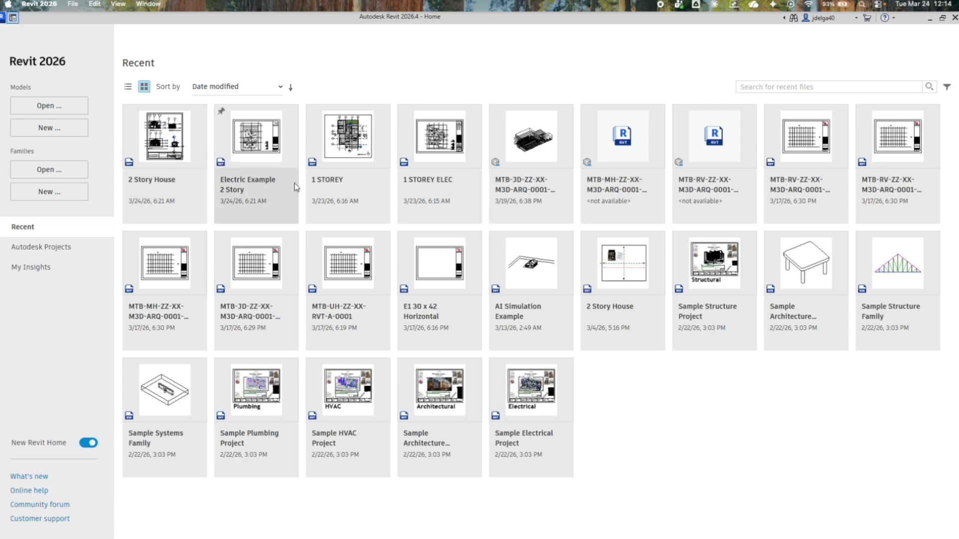
{"action": "left_click", "coordinate": [514, 318]}
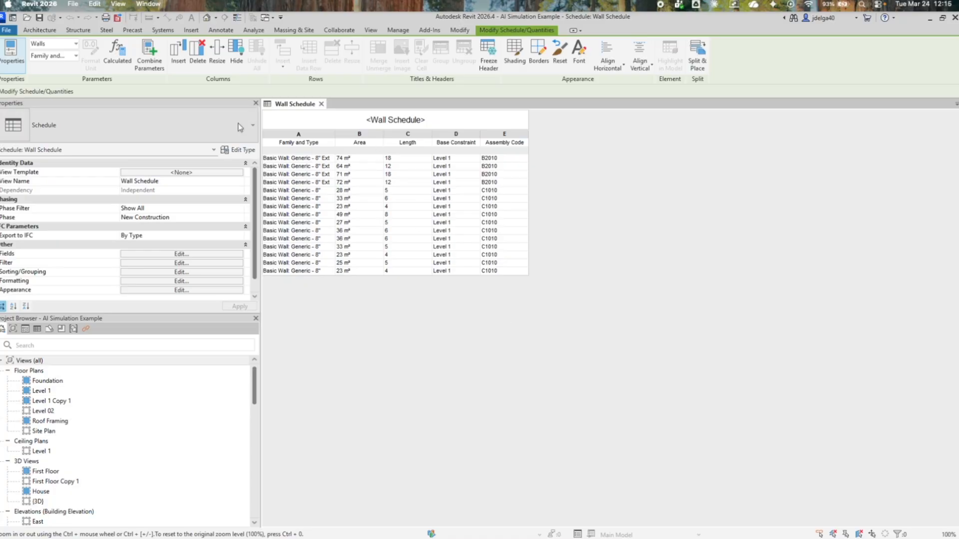
{"action": "left_click", "coordinate": [207, 18]}
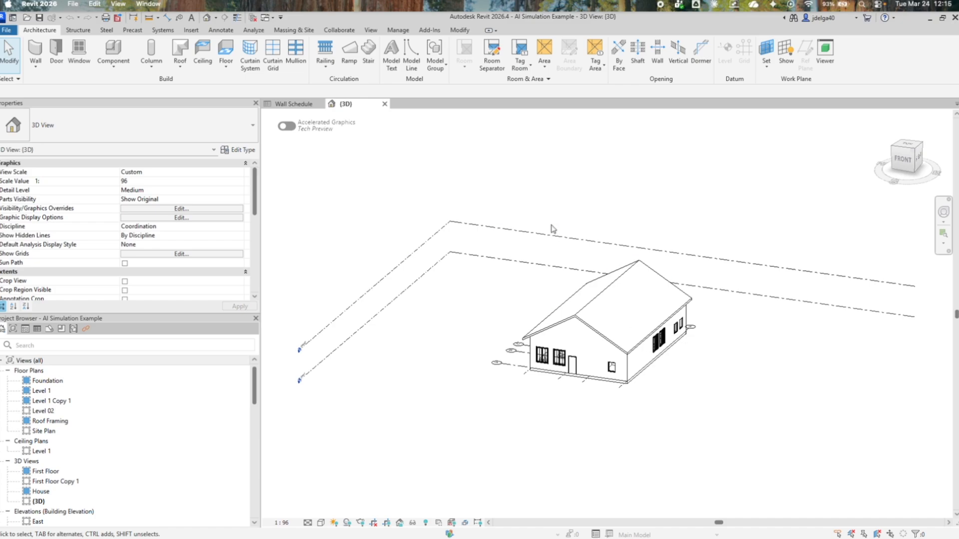
Enable collaboration for the AI Simulation Example model using the In the cloud method.
{"action": "left_click", "coordinate": [347, 32]}
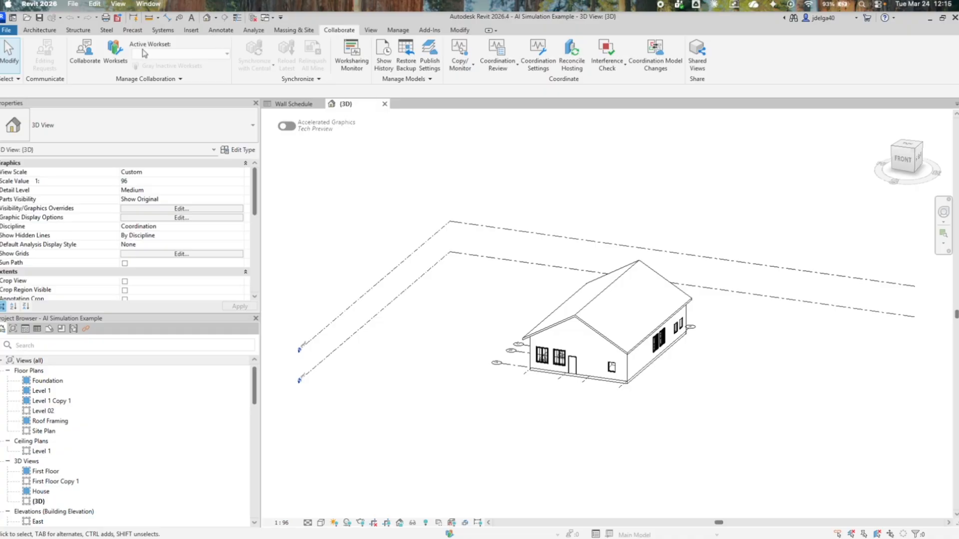
{"action": "left_click", "coordinate": [88, 61]}
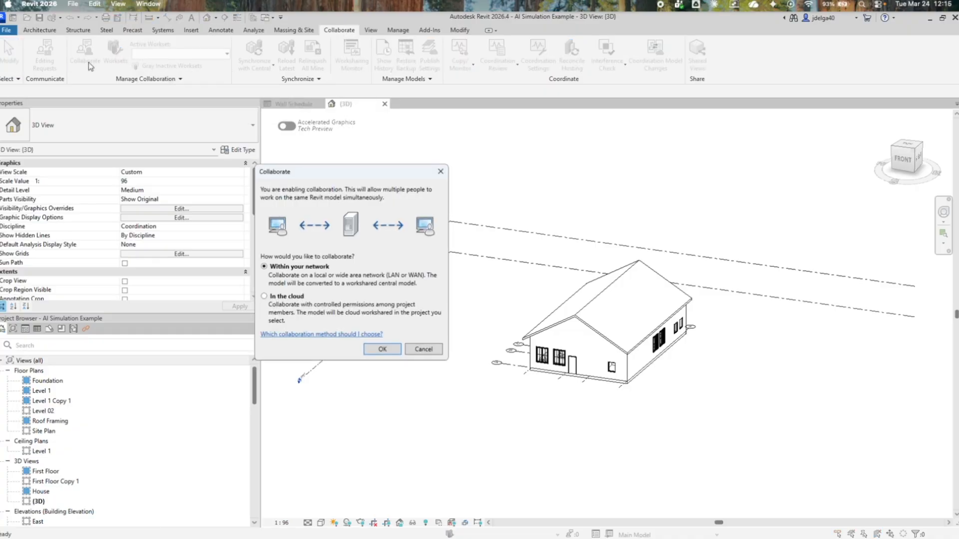
{"action": "left_click_drag", "start_coordinate": [316, 172], "coordinate": [344, 89]}
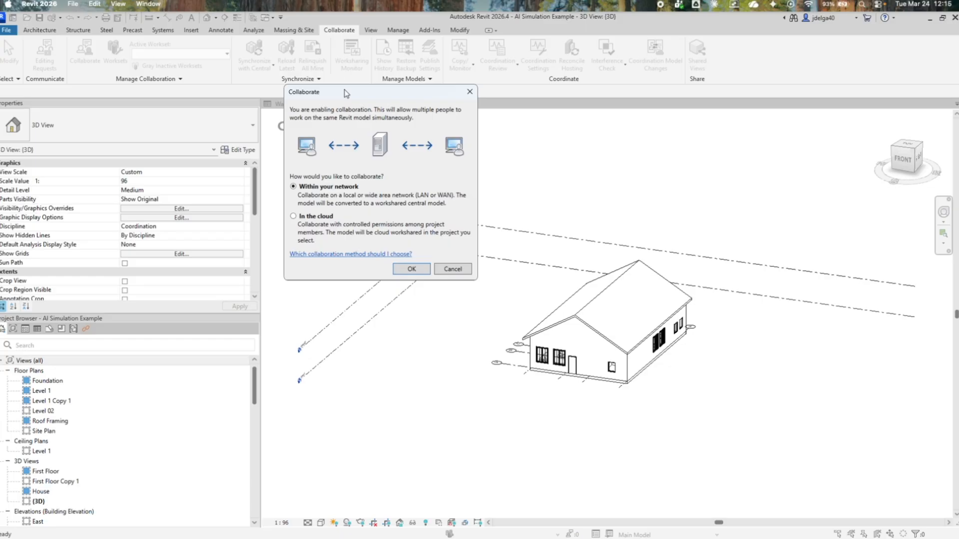
{"action": "left_click", "coordinate": [294, 217]}
{"action": "left_click", "coordinate": [397, 271]}
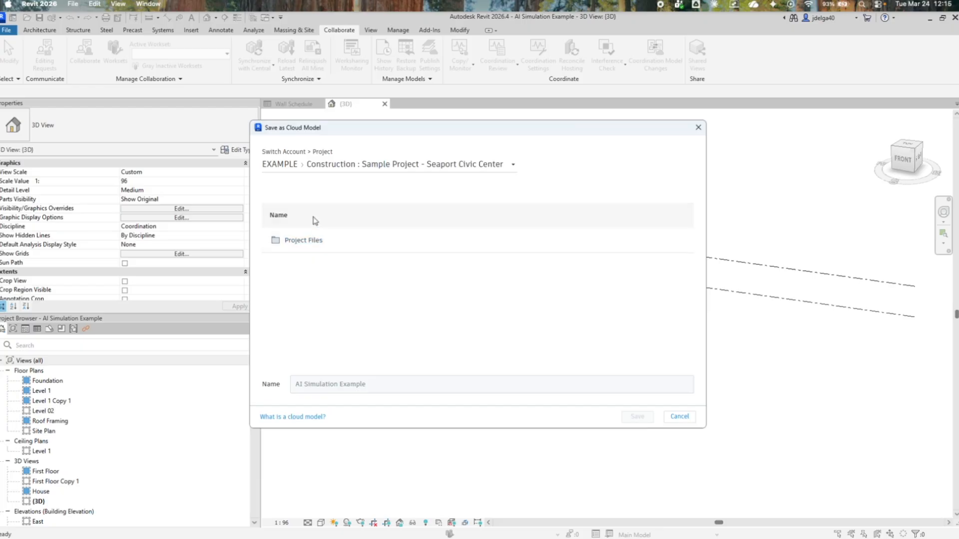
Save AI Simulation Example as a cloud model in Project Files / UH TEAM of Construction : Sample Project - Seaport Civic Center.
{"action": "left_click", "coordinate": [300, 173]}
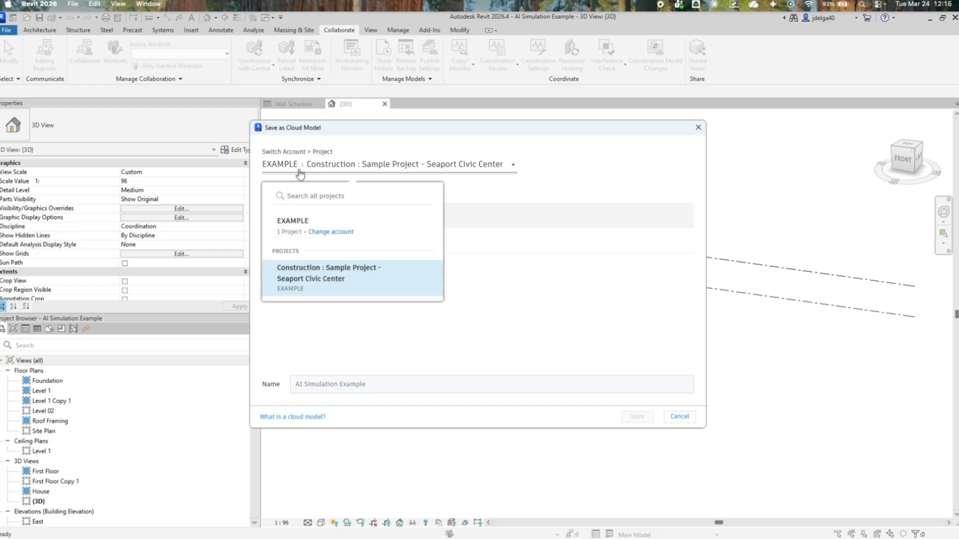
{"action": "left_click", "coordinate": [318, 276]}
{"action": "left_click", "coordinate": [302, 242]}
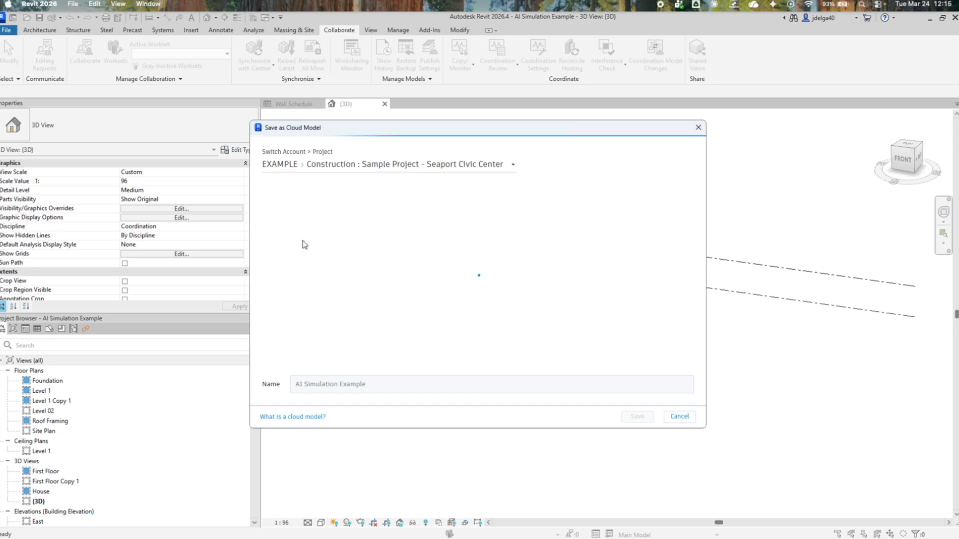
{"action": "scroll", "coordinate": [361, 290], "scroll_direction": "down", "scroll_amount": 8}
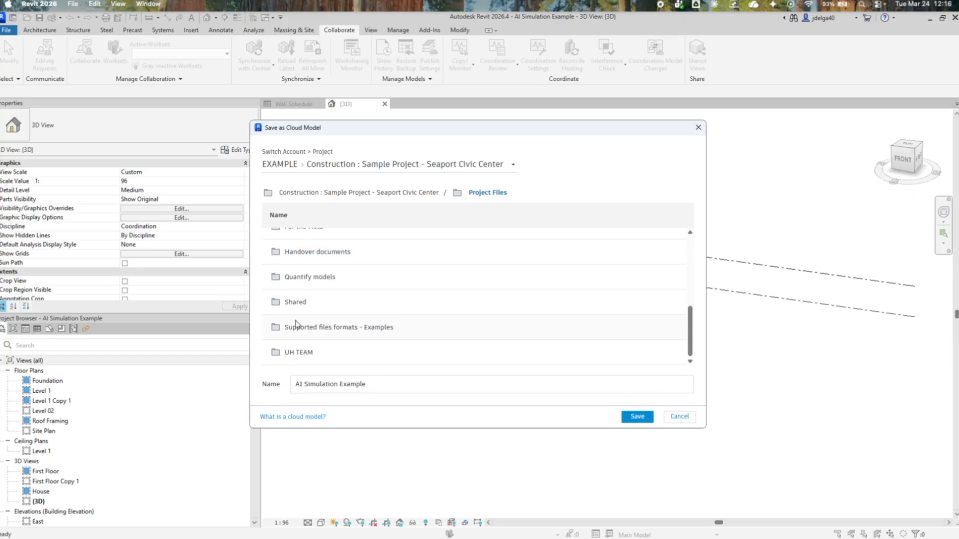
{"action": "left_click", "coordinate": [306, 354]}
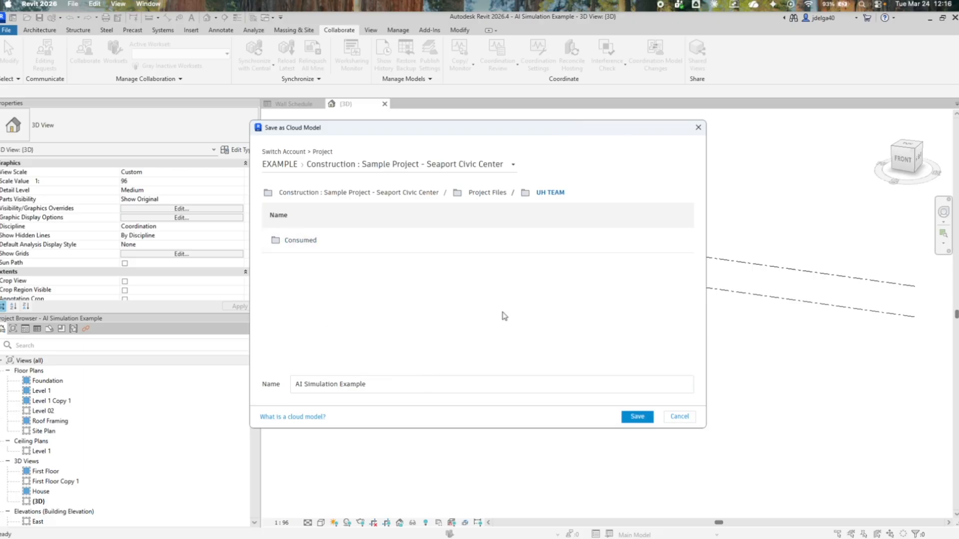
{"action": "left_click", "coordinate": [633, 415]}
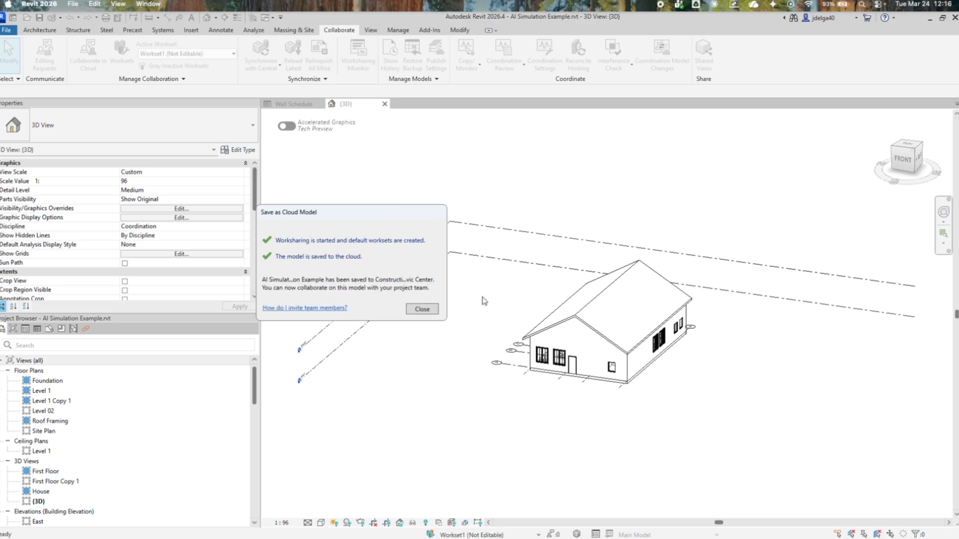
{"action": "left_click", "coordinate": [421, 310]}
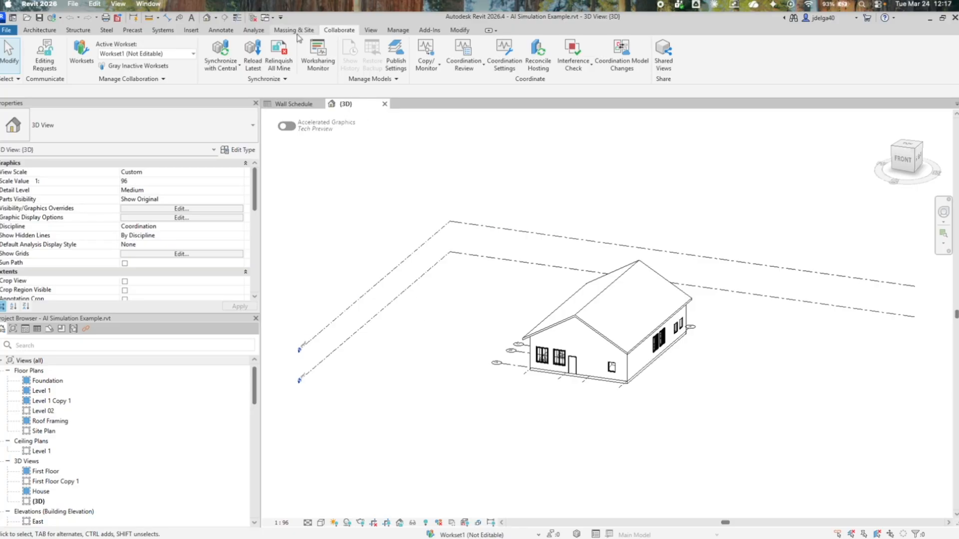
{"action": "left_click", "coordinate": [9, 32]}
{"action": "left_click", "coordinate": [9, 31]}
{"action": "left_click", "coordinate": [10, 32]}
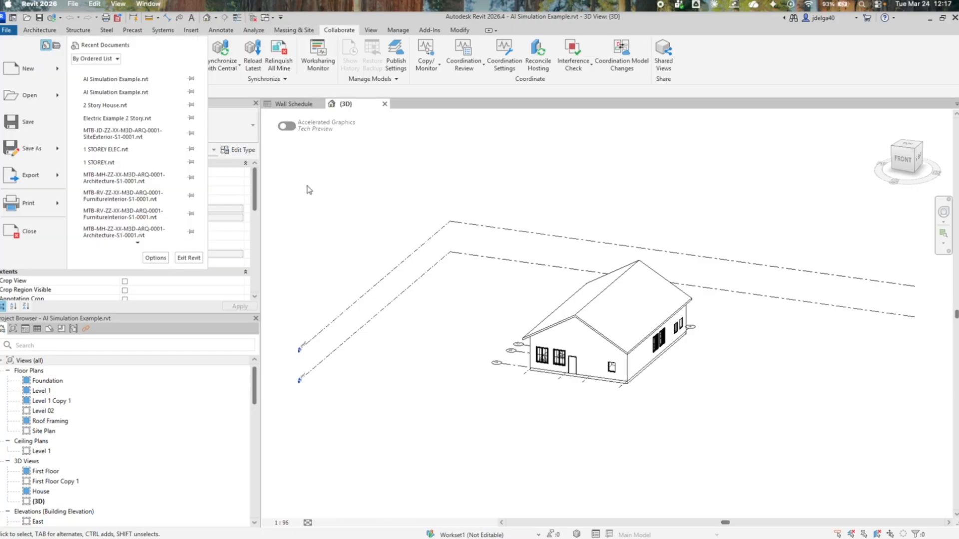
Return to Data Management in Chrome, reload the project files, and check the top-level UH TEAM folder for the saved cloud model.
{"action": "key", "text": "ctrl+Up"}
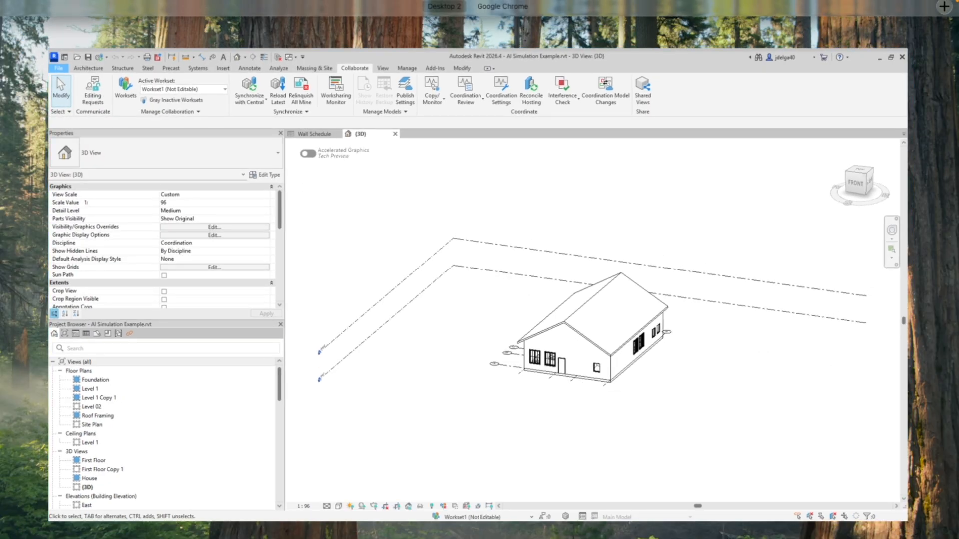
{"action": "key", "text": "ctrl+Right"}
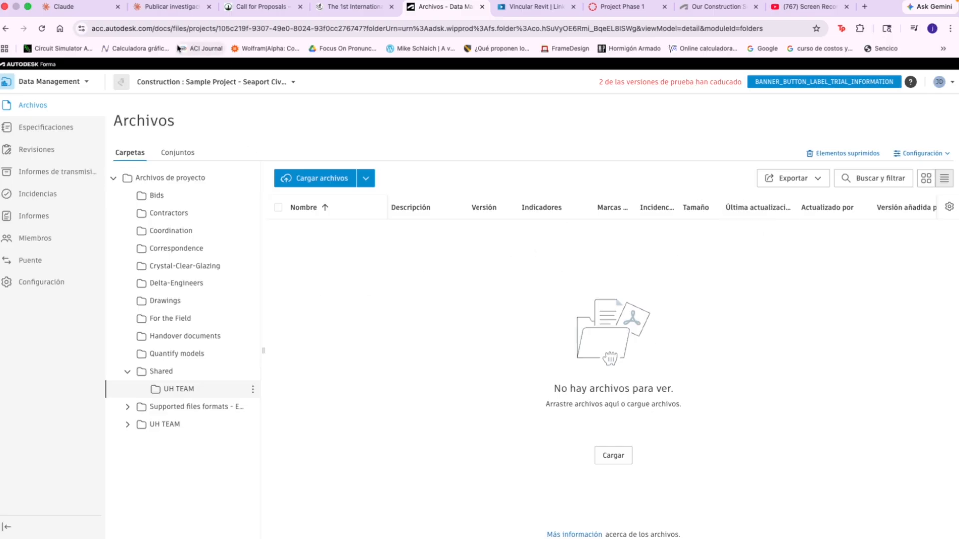
{"action": "left_click", "coordinate": [42, 29]}
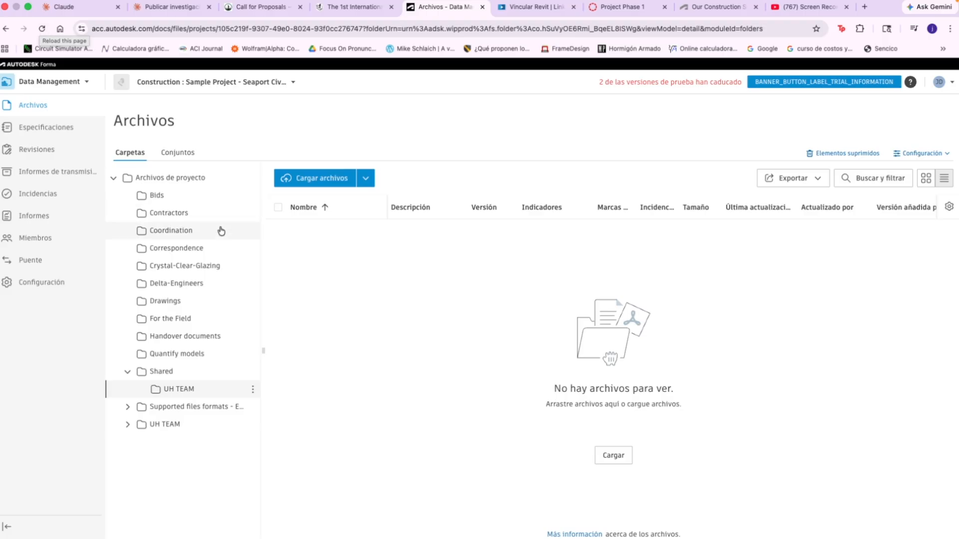
{"action": "left_click", "coordinate": [129, 424]}
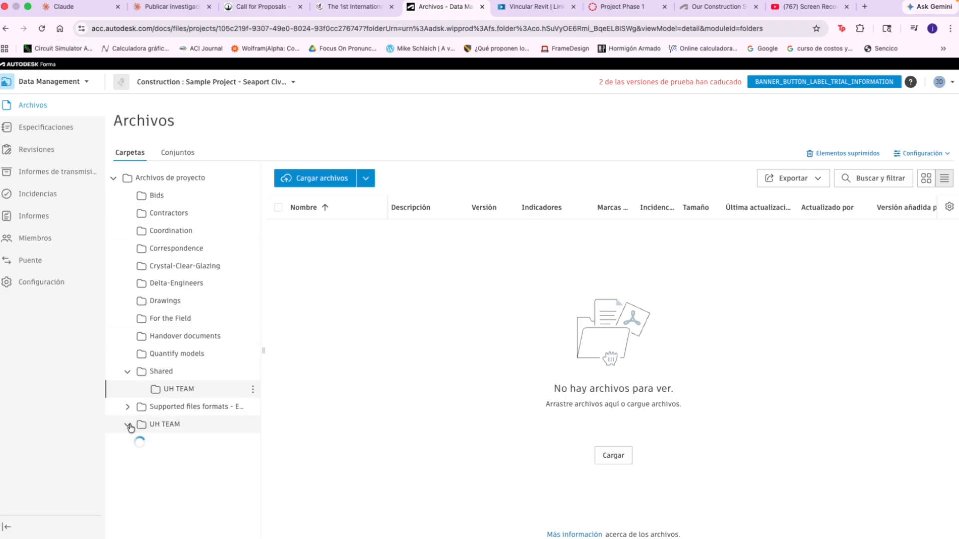
{"action": "left_click", "coordinate": [183, 428]}
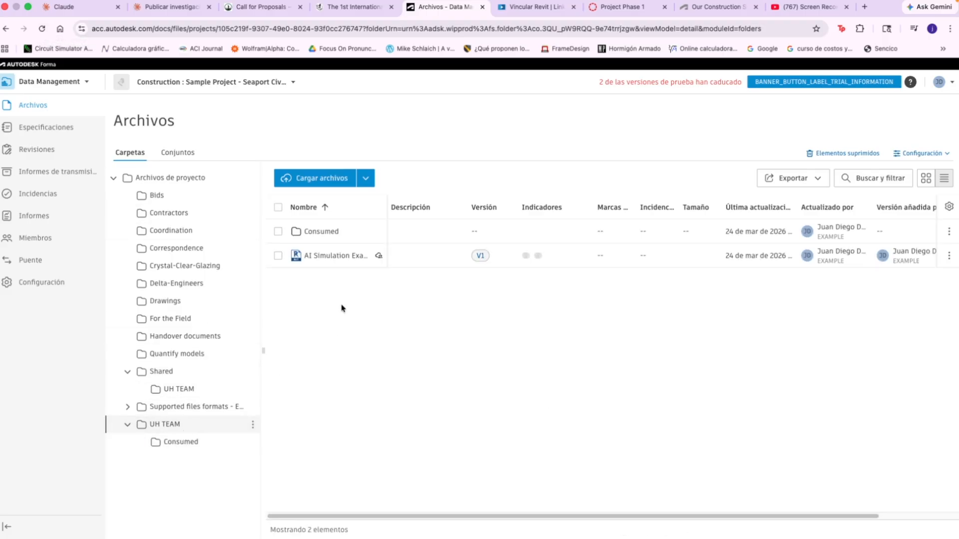
Widen the file name column in Data Management, and synchronize AI Simulation Example with its central model in Revit using the default settings.
{"action": "left_click_drag", "start_coordinate": [388, 209], "coordinate": [484, 209]}
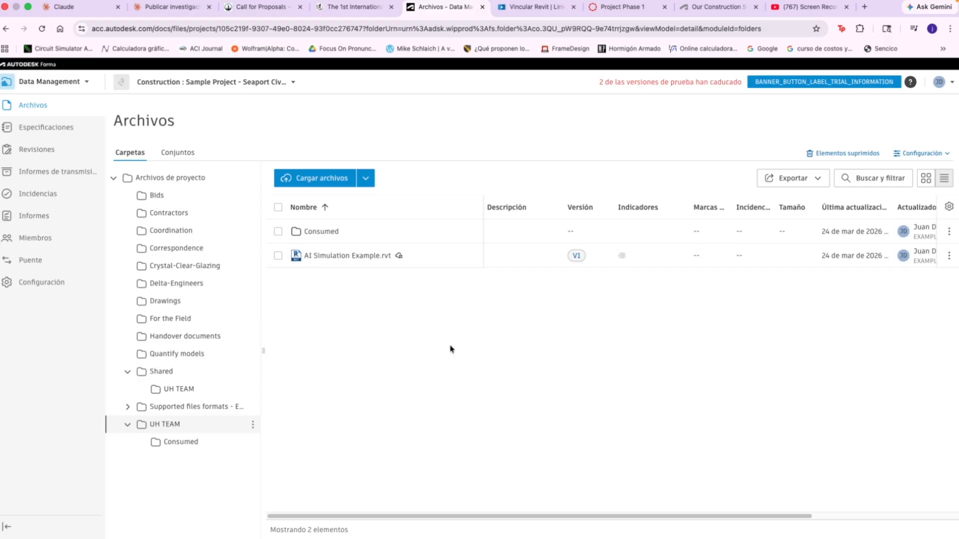
{"action": "key", "text": "ctrl+Up"}
{"action": "left_click", "coordinate": [456, 288]}
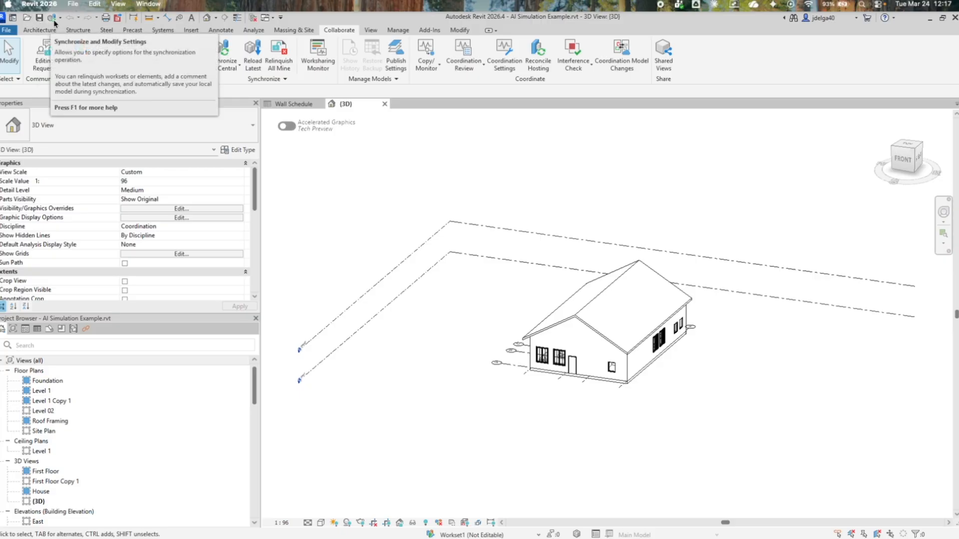
{"action": "left_click", "coordinate": [54, 21]}
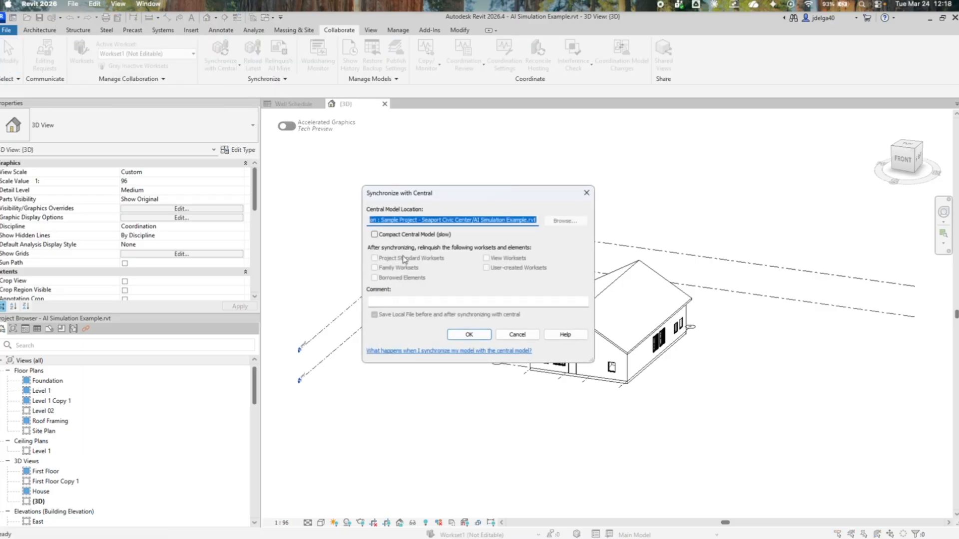
{"action": "left_click", "coordinate": [468, 337]}
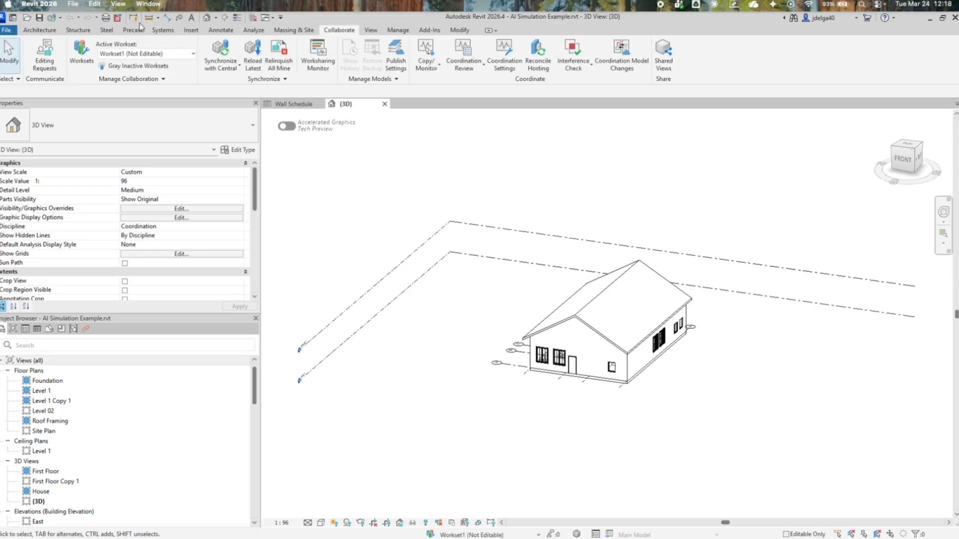
In Revit Home, browse Autodesk Projects to EXAMPLE / Construction : Sample Project - Seaport Civic Center / Project Files / UH TEAM.
{"action": "left_click", "coordinate": [12, 20]}
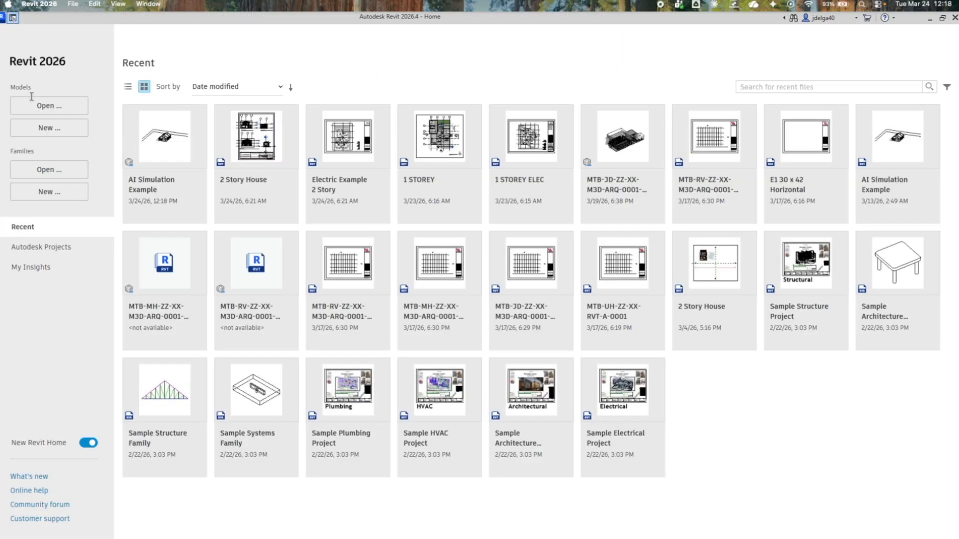
{"action": "left_click", "coordinate": [49, 257]}
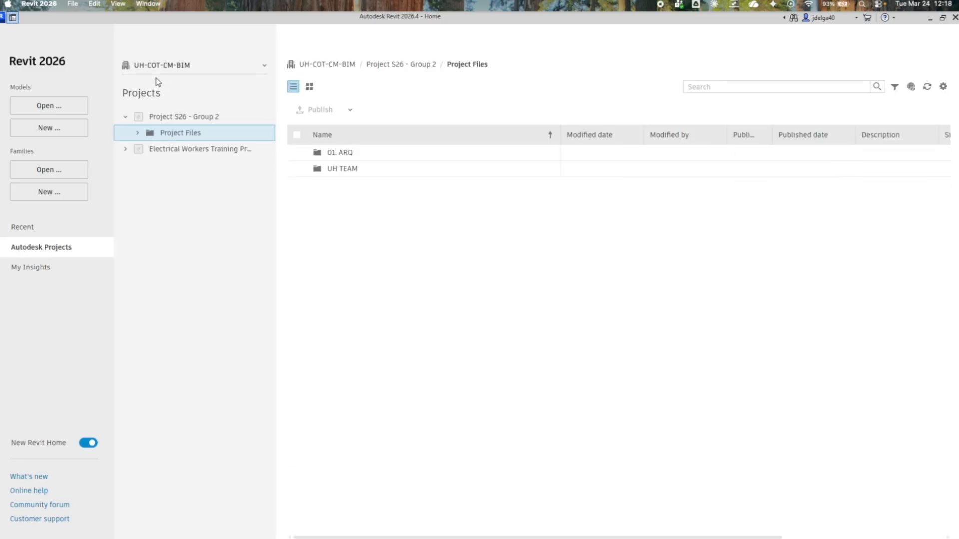
{"action": "left_click", "coordinate": [169, 69]}
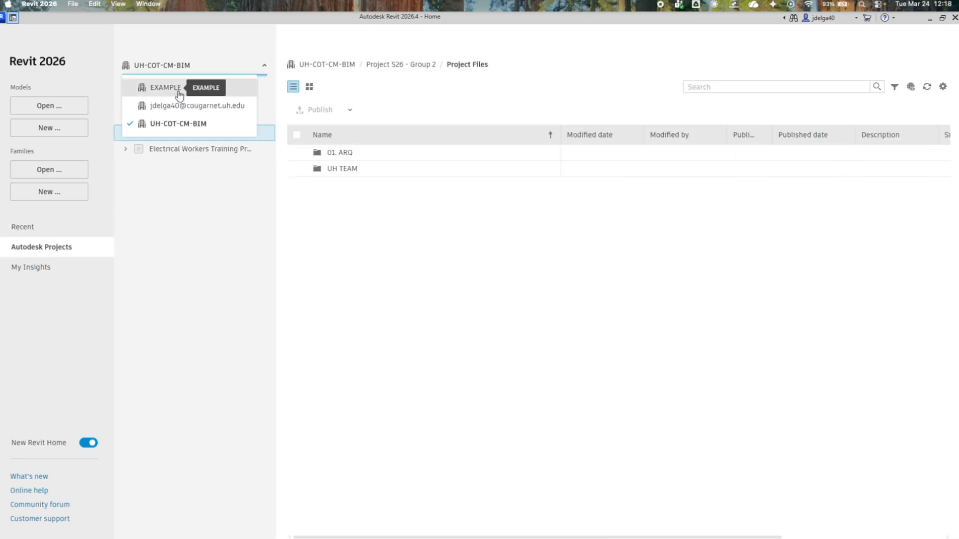
{"action": "left_click", "coordinate": [178, 89]}
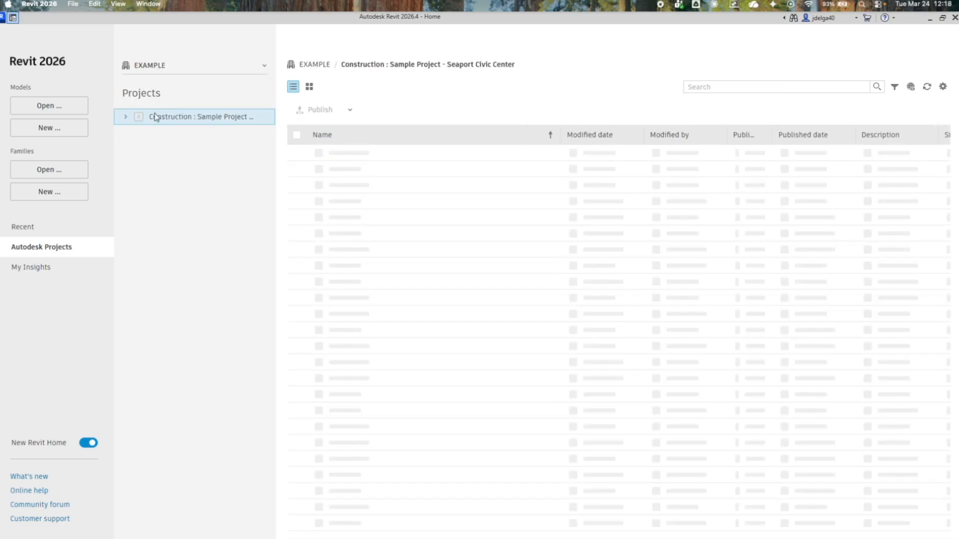
{"action": "left_click", "coordinate": [124, 119]}
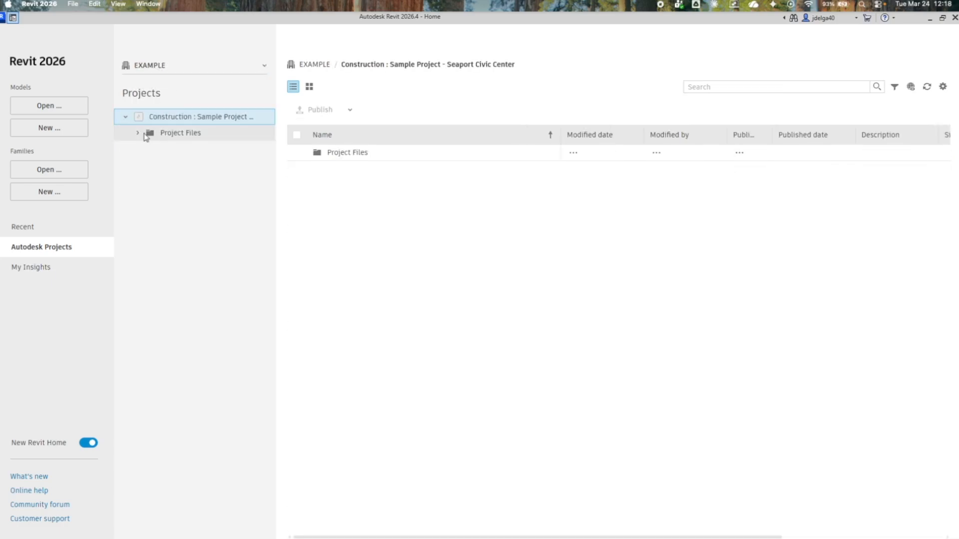
{"action": "left_click", "coordinate": [142, 134]}
{"action": "left_click", "coordinate": [139, 134]}
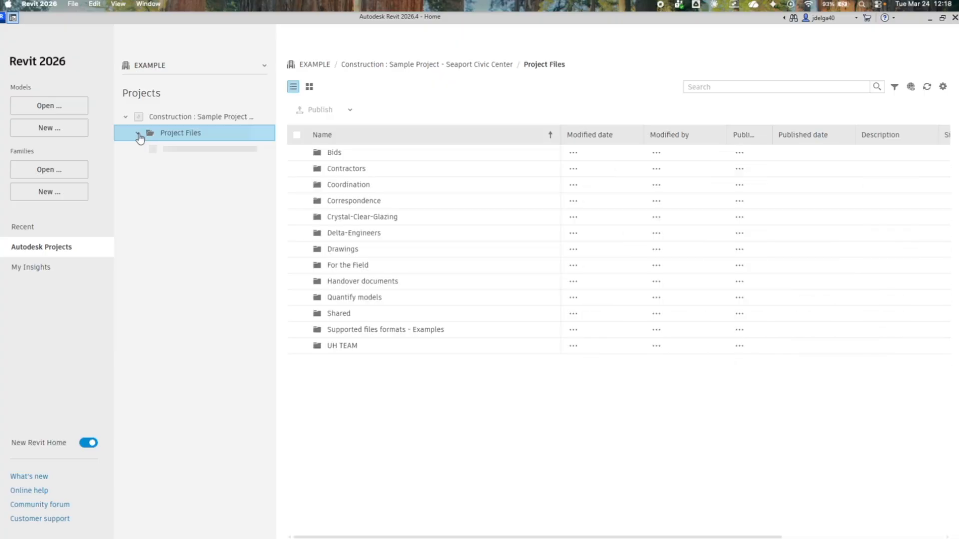
{"action": "left_click", "coordinate": [345, 350]}
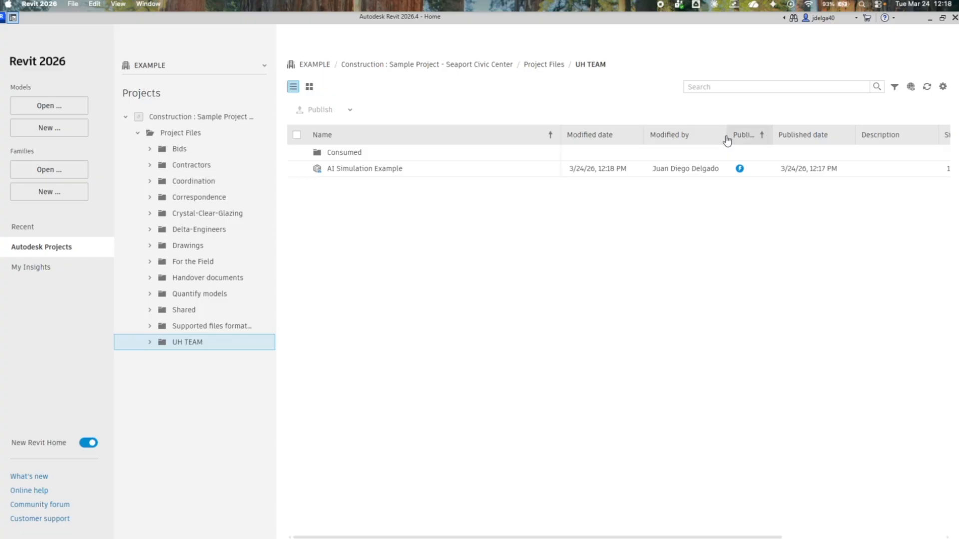
Switch to Data Management in Chrome and check the version of AI Simulation Example.rvt, narrowing the version column.
{"action": "key", "text": "ctrl+Up"}
{"action": "left_click", "coordinate": [550, 387]}
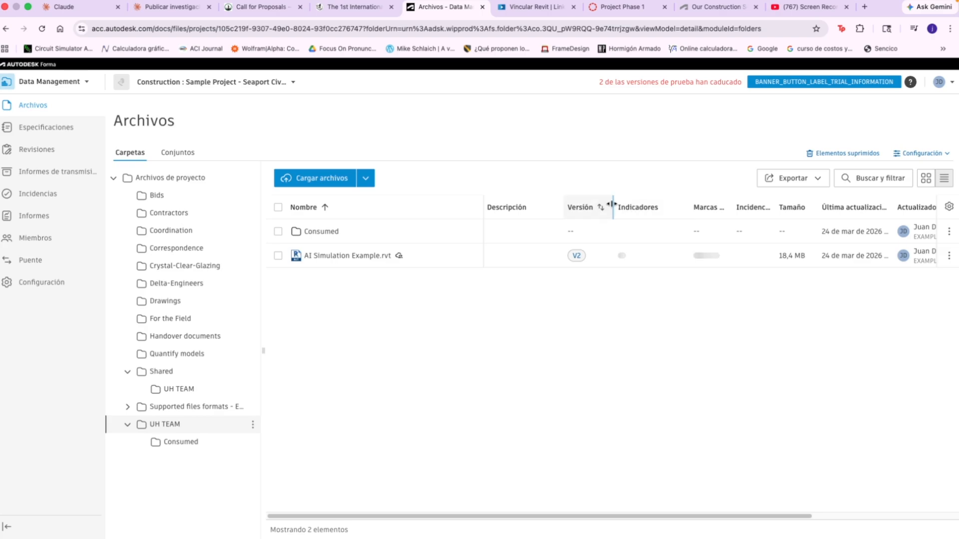
{"action": "mouse_move", "coordinate": [612, 204]}
{"action": "left_mouse_down"}
{"action": "mouse_move", "coordinate": [584, 206]}
{"action": "mouse_move", "coordinate": [599, 204]}
{"action": "left_mouse_up"}
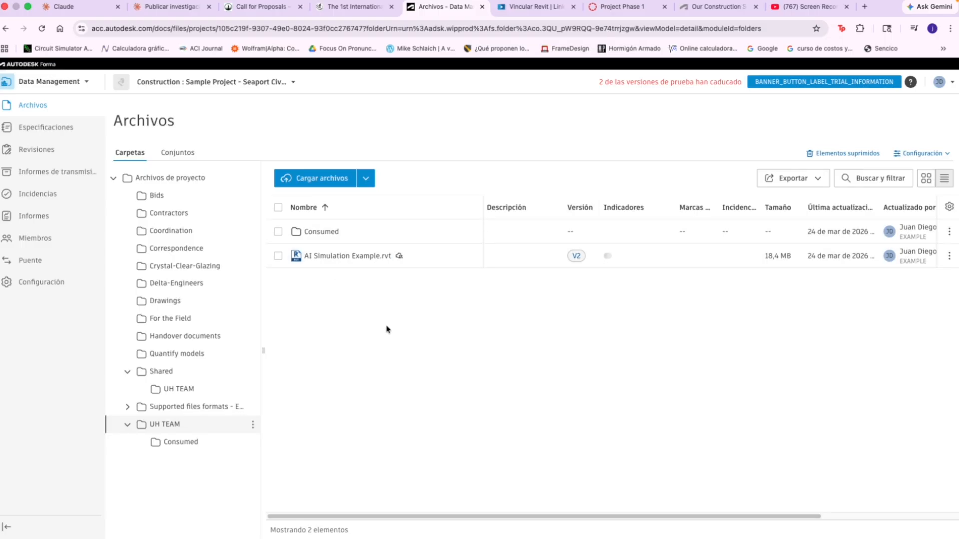
Return to Revit and publish the latest version of AI Simulation Example from the UH TEAM folder.
{"action": "key", "text": "ctrl+Up"}
{"action": "left_click", "coordinate": [444, 338]}
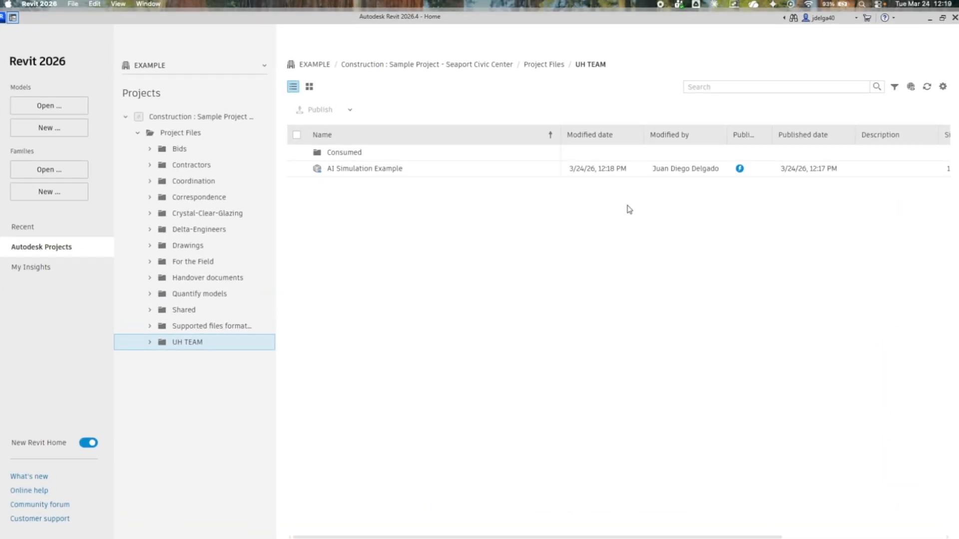
{"action": "mouse_move", "coordinate": [740, 172]}
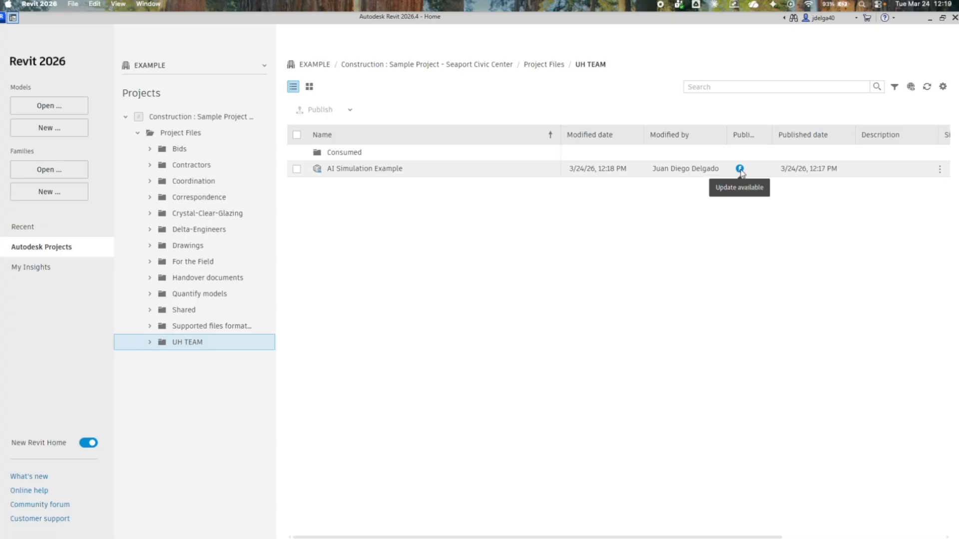
{"action": "left_click", "coordinate": [940, 170]}
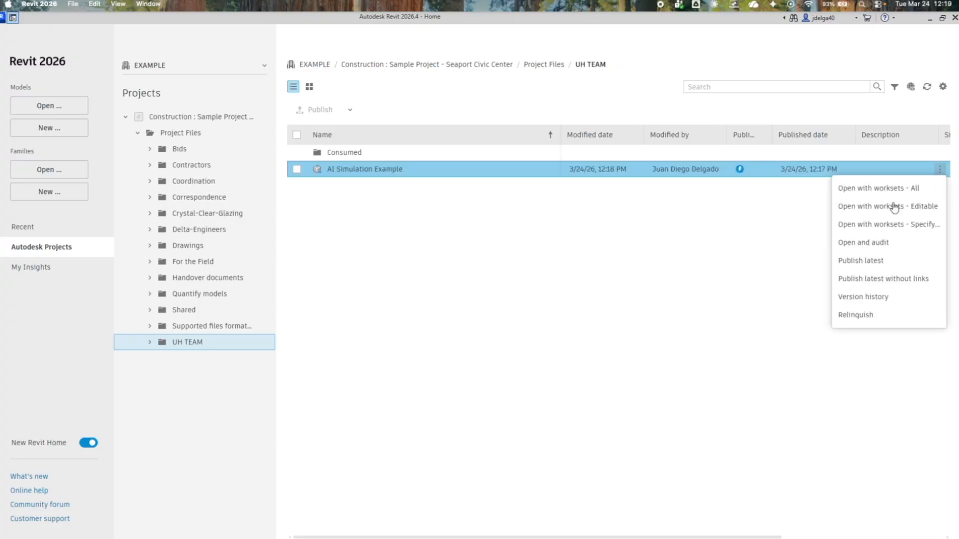
{"action": "left_click", "coordinate": [877, 262]}
{"action": "left_click", "coordinate": [546, 355]}
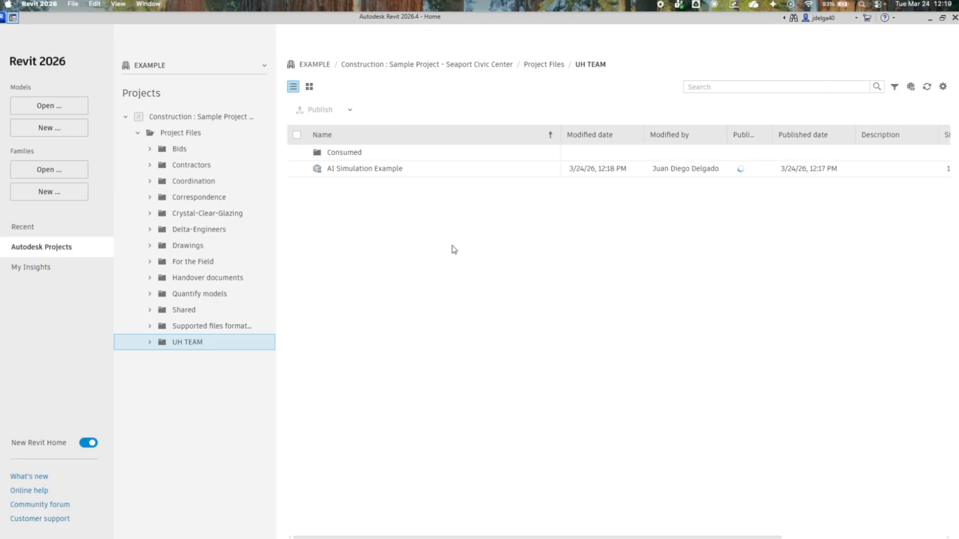
From the open model, use Manage Links to browse Project Files / UH TEAM for Revit models to link, and close without adding one.
{"action": "left_click", "coordinate": [13, 19]}
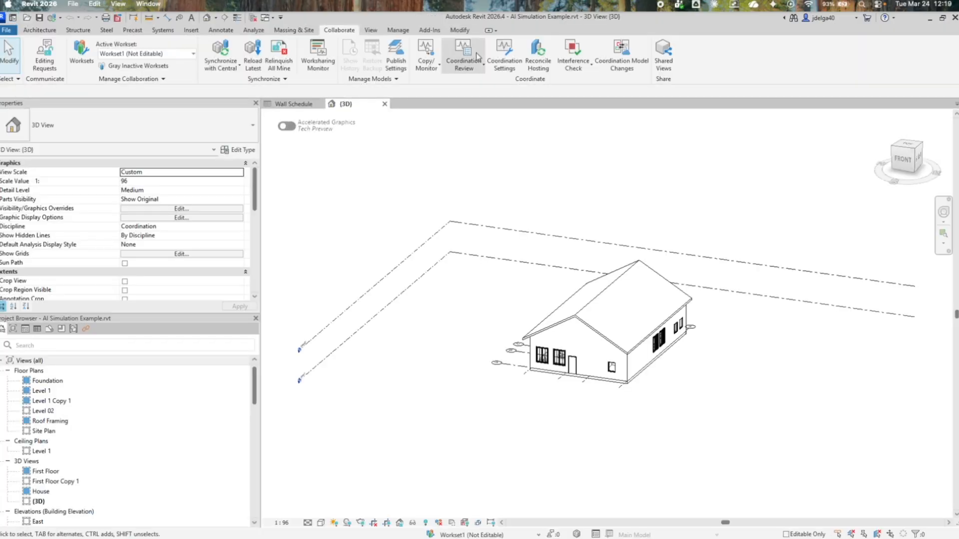
{"action": "left_click", "coordinate": [388, 32]}
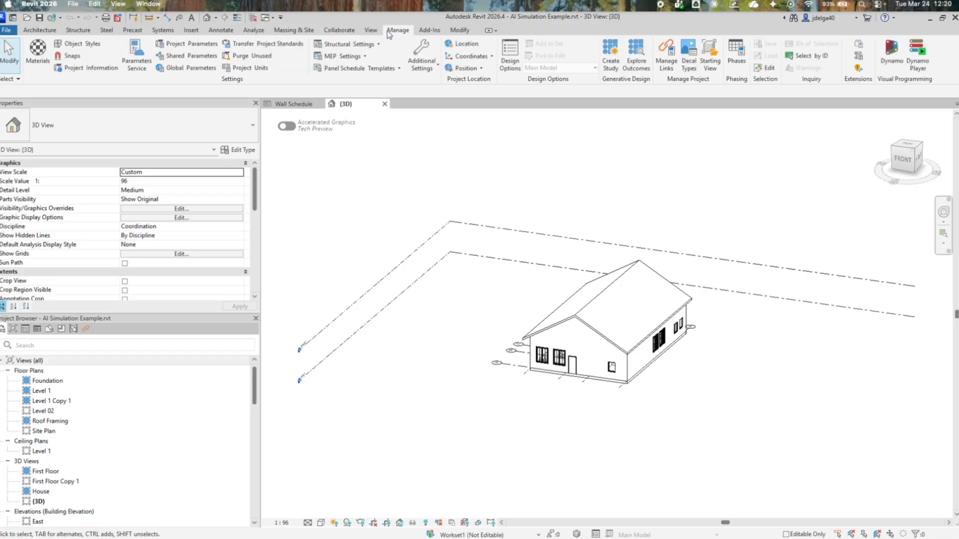
{"action": "left_click", "coordinate": [669, 69]}
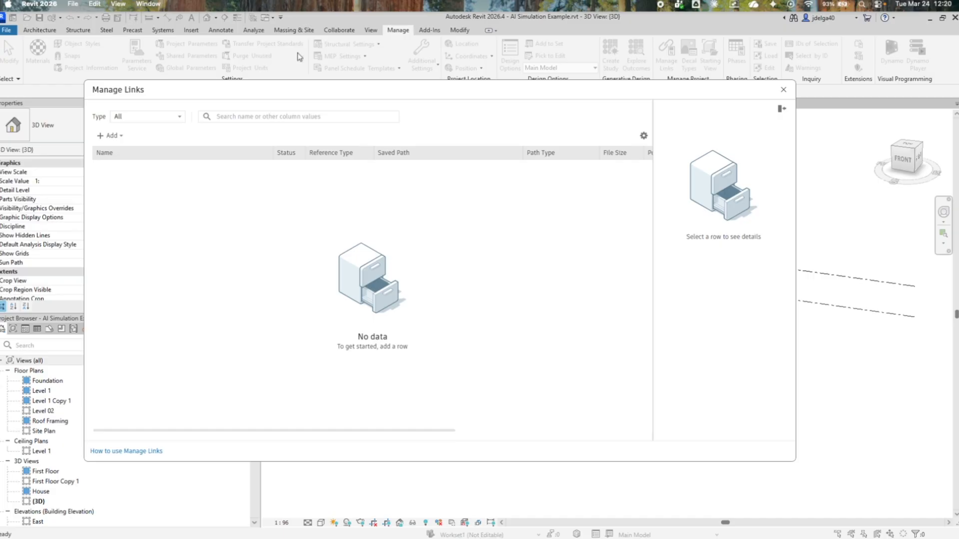
{"action": "left_click", "coordinate": [120, 137]}
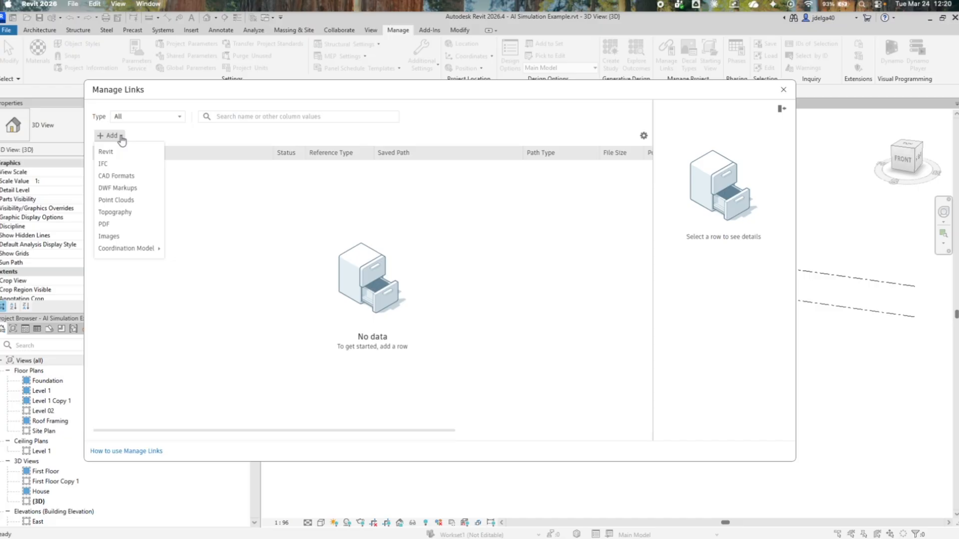
{"action": "left_click", "coordinate": [108, 156]}
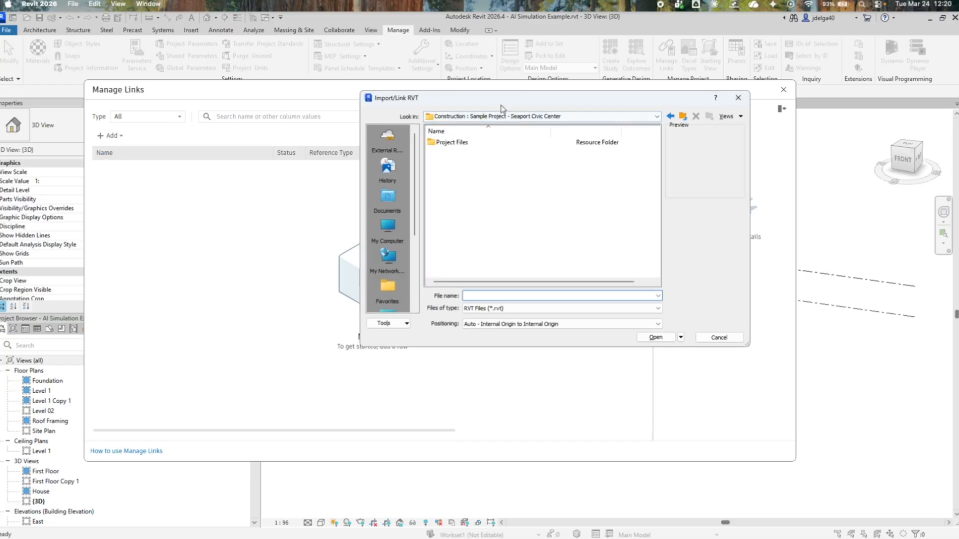
{"action": "left_click_drag", "start_coordinate": [506, 106], "coordinate": [423, 119]}
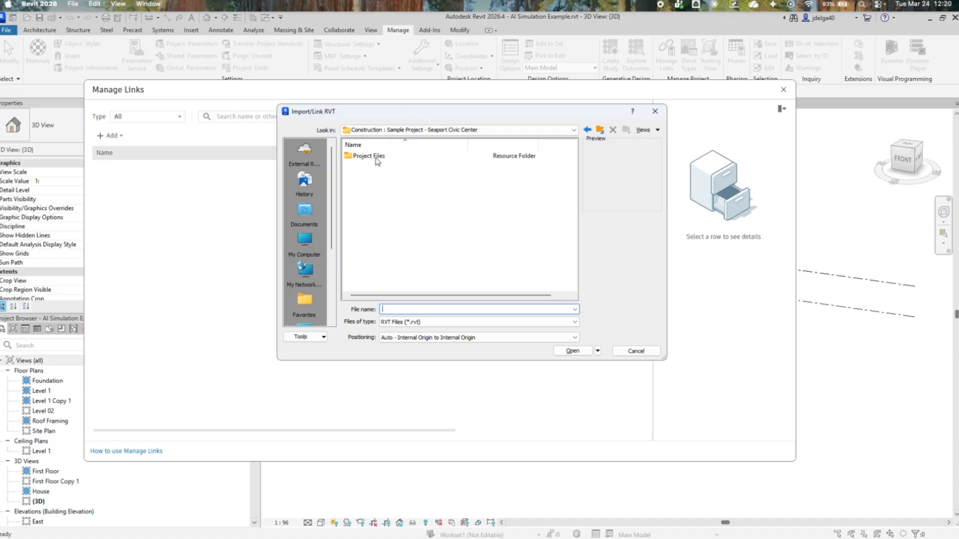
{"action": "double_click", "coordinate": [369, 156]}
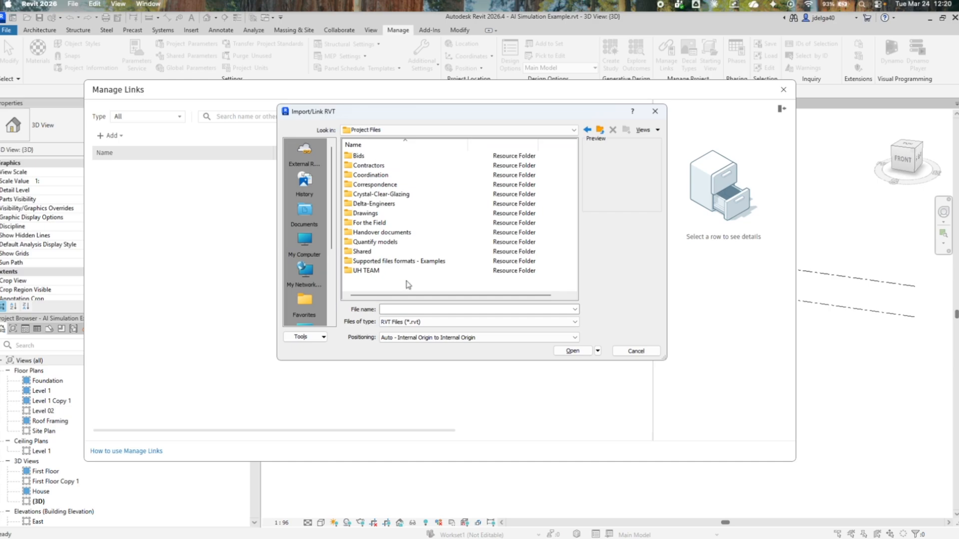
{"action": "double_click", "coordinate": [374, 273]}
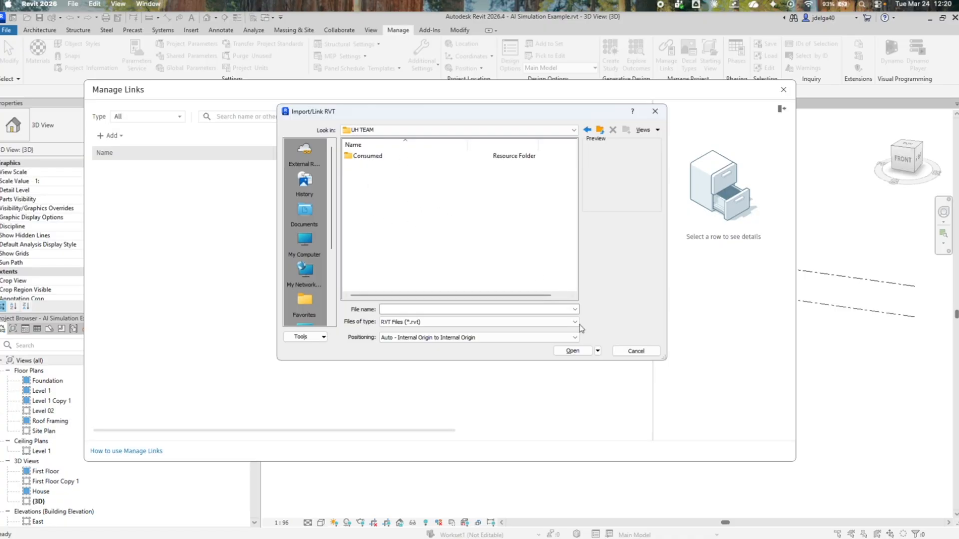
{"action": "left_click", "coordinate": [658, 112]}
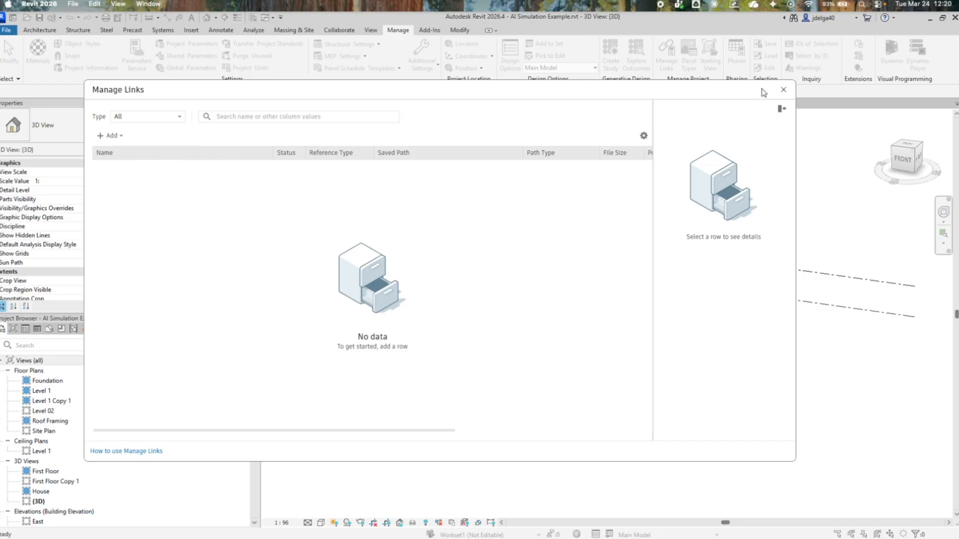
{"action": "left_click", "coordinate": [783, 90]}
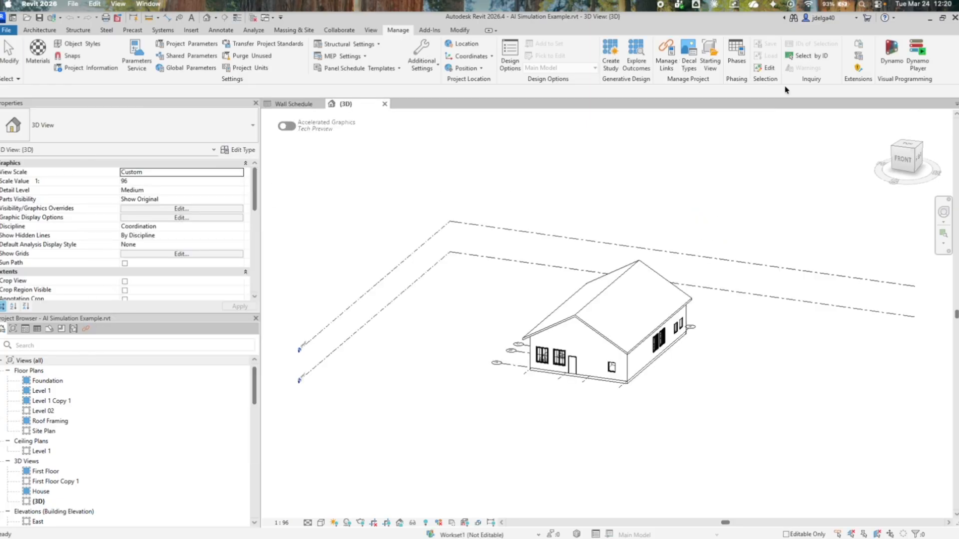
Open MTB-JD-ZZ-XX-M3D-ARQ-0001-SiteExterior-S1-0001 from UH-COT-CM-BIM / Project S26 - Group 2 / Project Files / UH TEAM.
{"action": "left_click", "coordinate": [13, 19]}
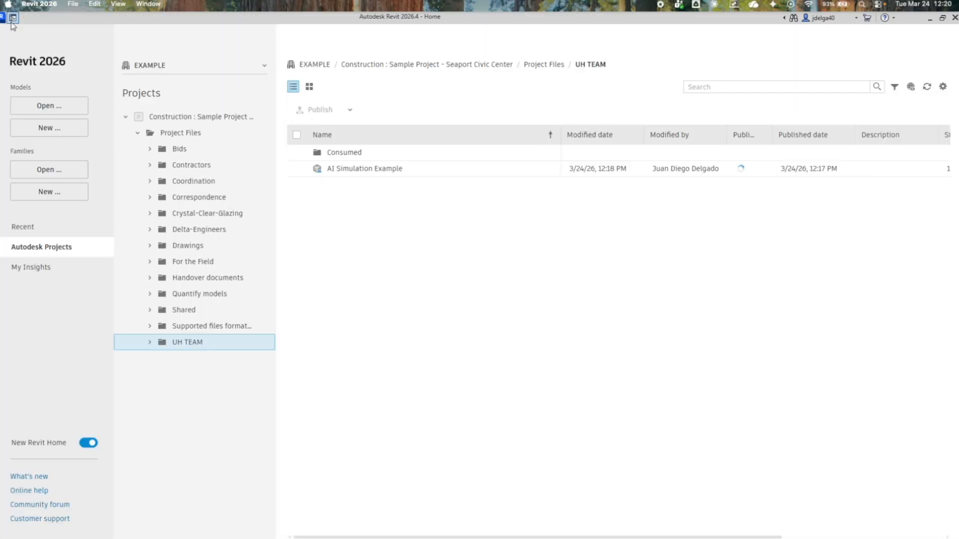
{"action": "left_click", "coordinate": [154, 66]}
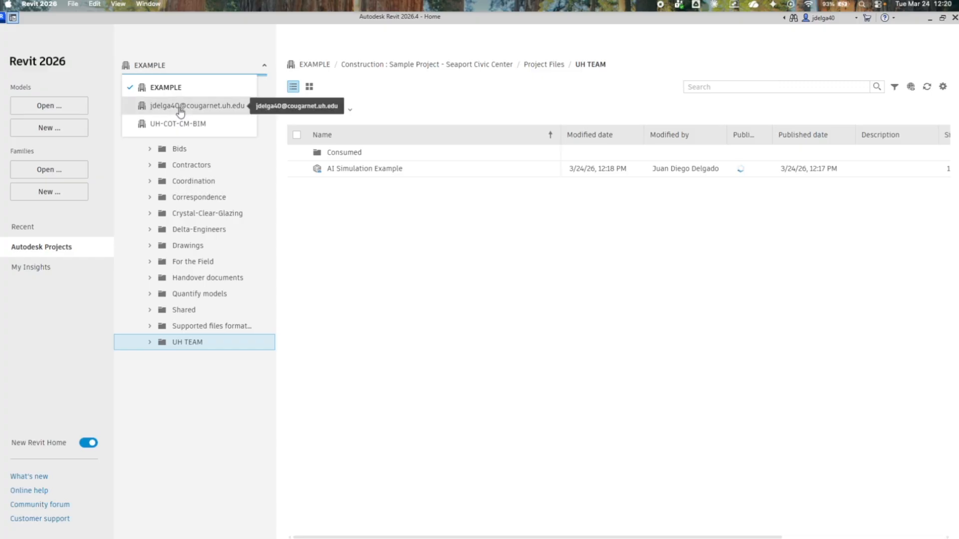
{"action": "left_click", "coordinate": [178, 124]}
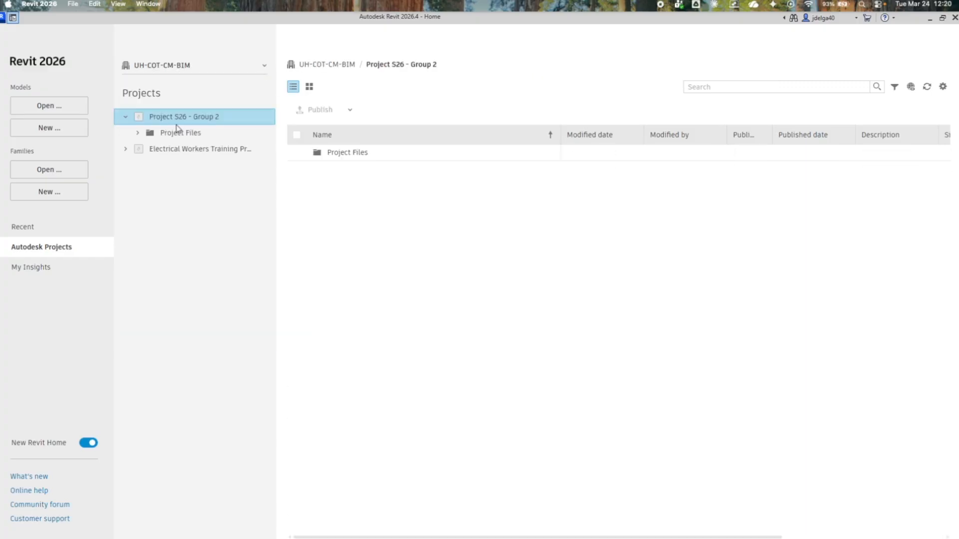
{"action": "left_click", "coordinate": [139, 133]}
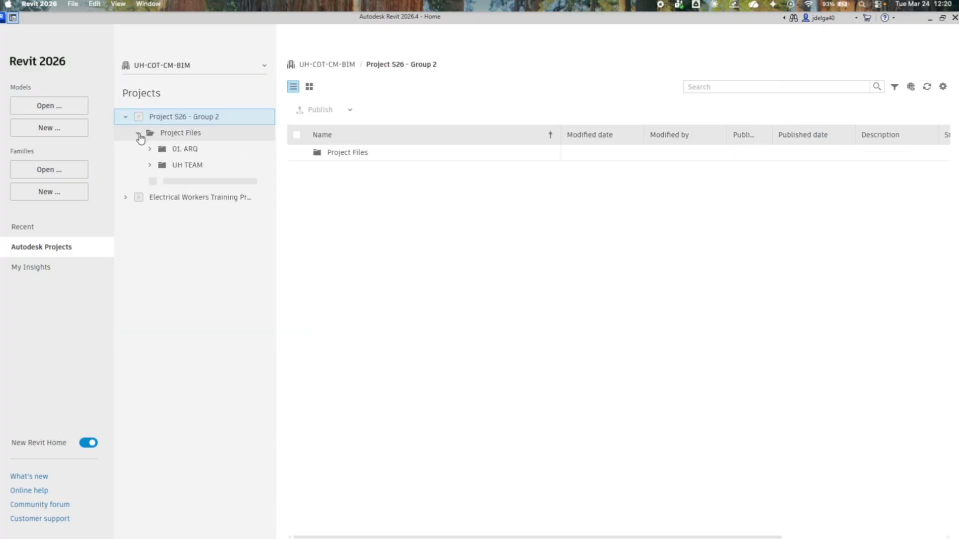
{"action": "left_click", "coordinate": [186, 167]}
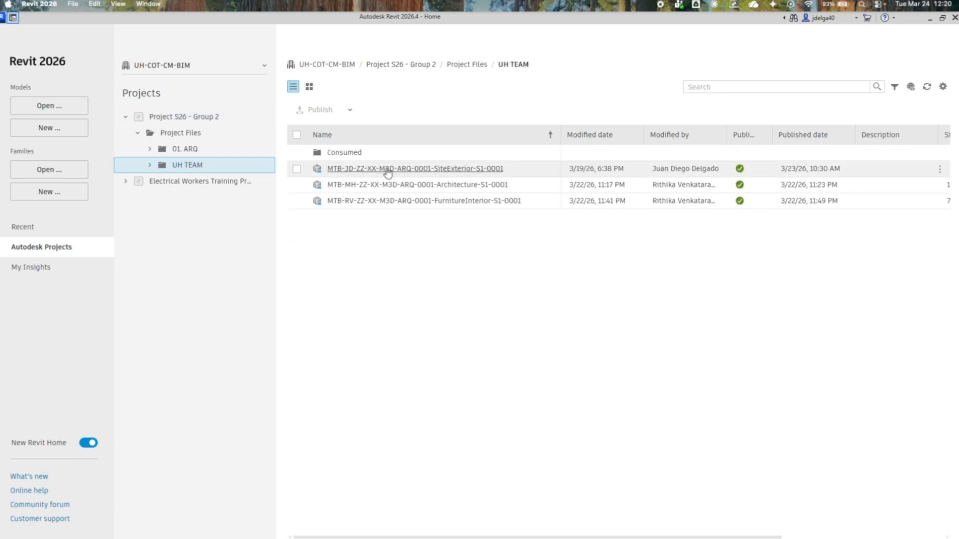
{"action": "left_click", "coordinate": [359, 173]}
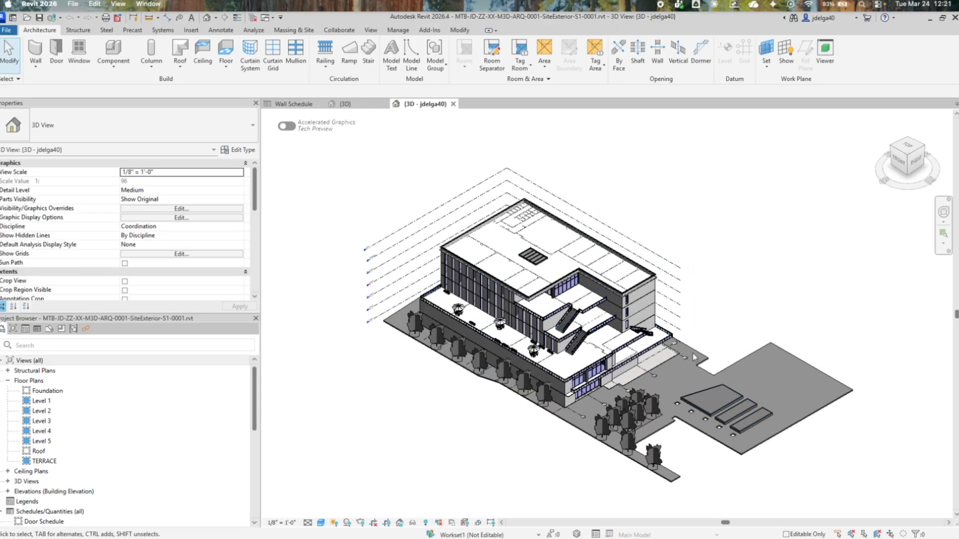
Select the linked building model in the 3D view to examine which elements belong to the Revit link.
{"action": "scroll", "coordinate": [692, 351], "scroll_direction": "down", "scroll_amount": 3}
{"action": "scroll", "coordinate": [690, 355], "scroll_direction": "up", "scroll_amount": 8}
{"action": "scroll", "coordinate": [700, 355], "scroll_direction": "down", "scroll_amount": 4}
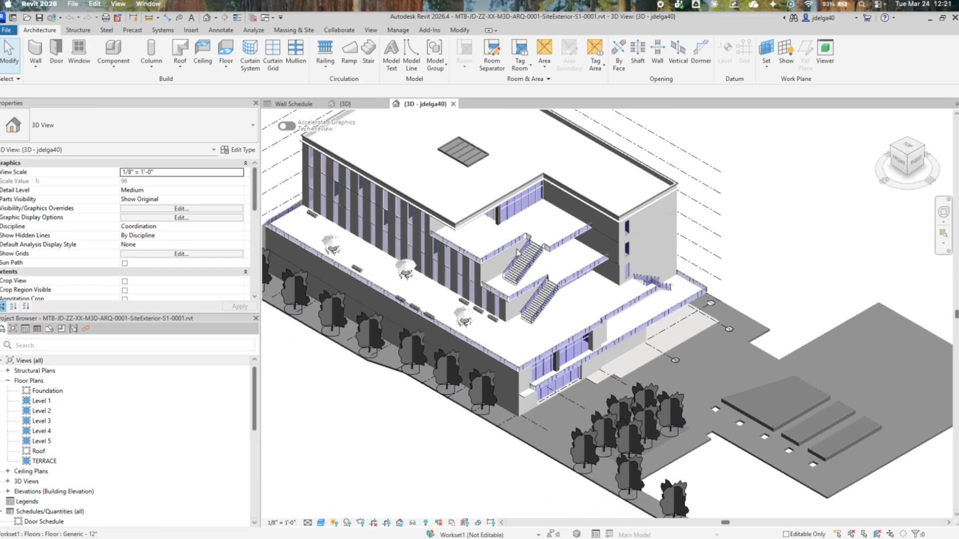
{"action": "left_click", "coordinate": [449, 222]}
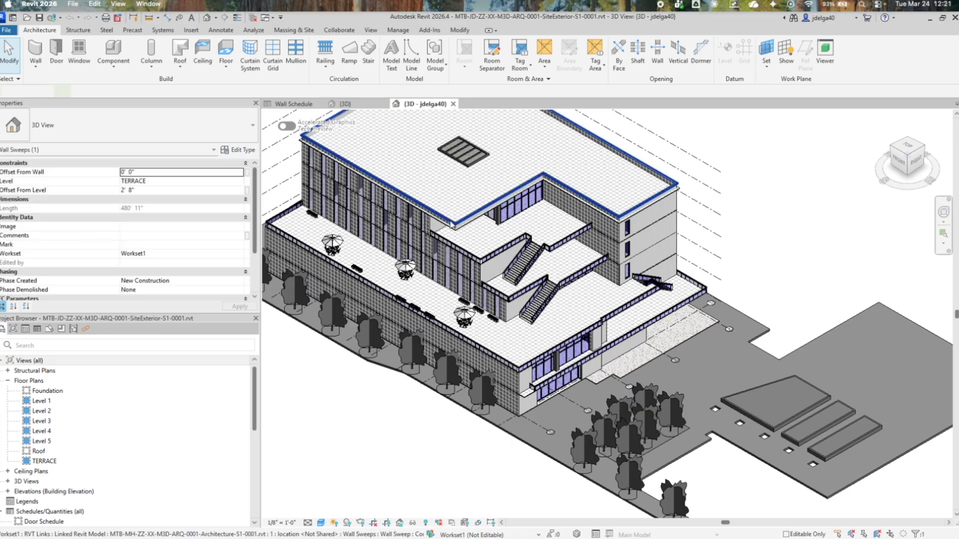
Select the site floor and an element on the terrace to compare host-model elements with linked ones.
{"action": "left_click", "coordinate": [790, 474]}
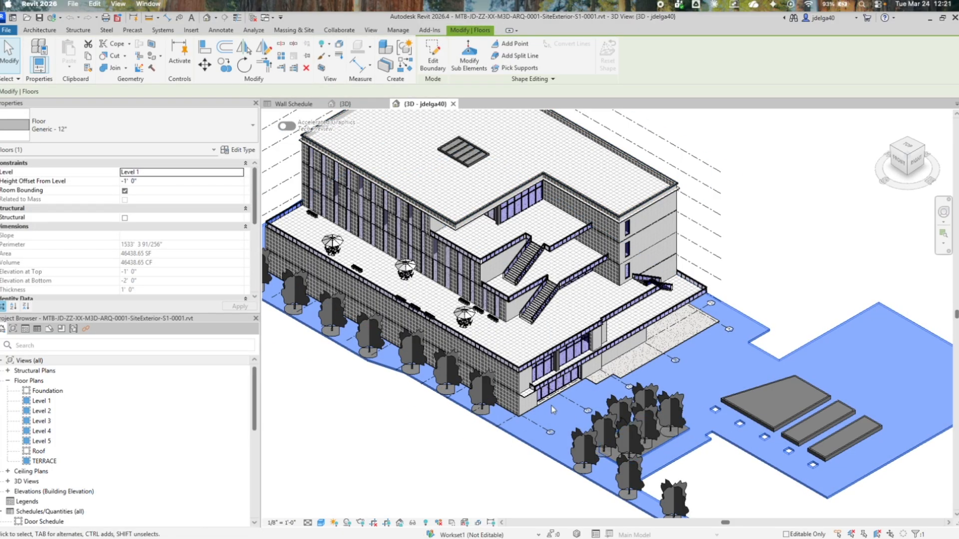
{"action": "scroll", "coordinate": [505, 318], "scroll_direction": "up", "scroll_amount": 5}
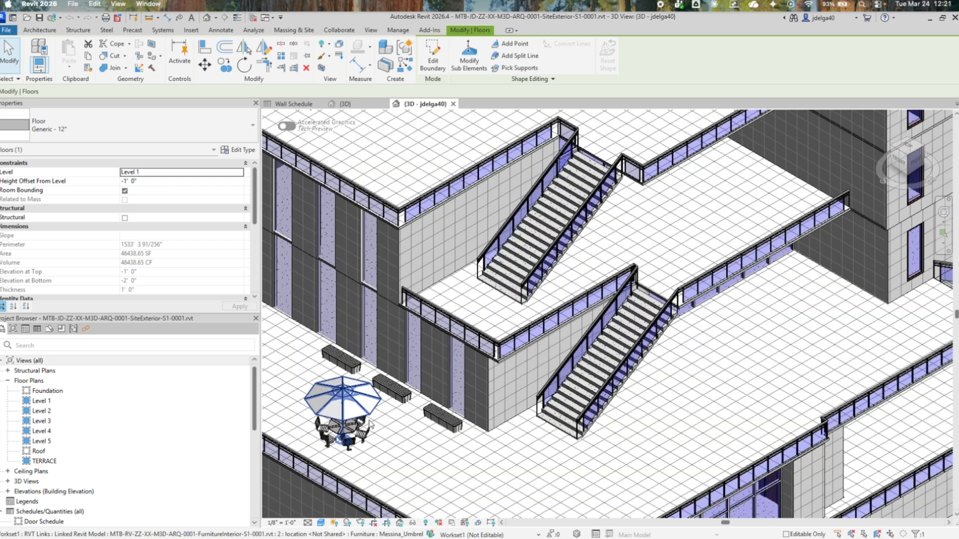
{"action": "left_click", "coordinate": [370, 425]}
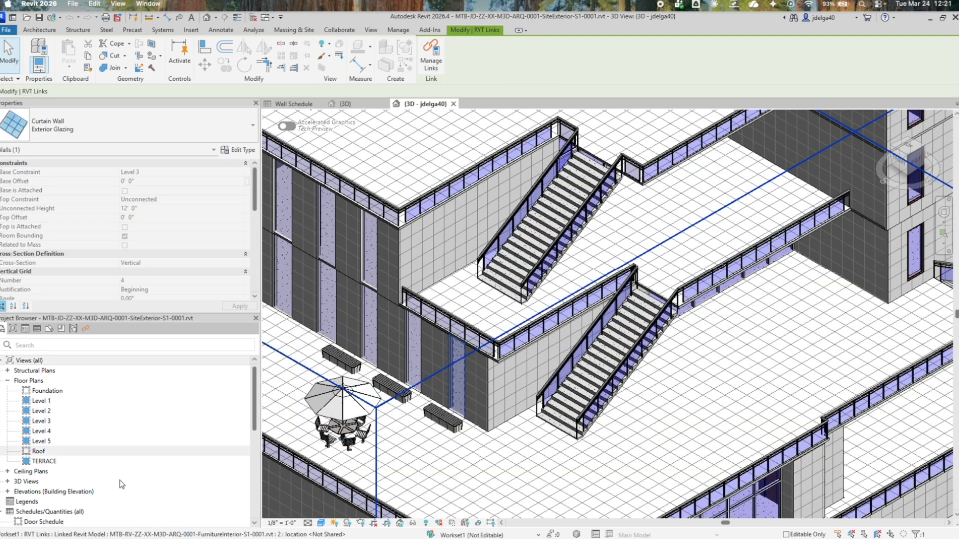
List the project's Revit links and select all instances of MTB-MH-ZZ-XX-M3D-ARQ-0001-Architecture-S1-0001.rvt visible in the view to examine its extent.
{"action": "scroll", "coordinate": [121, 485], "scroll_direction": "down", "scroll_amount": 10}
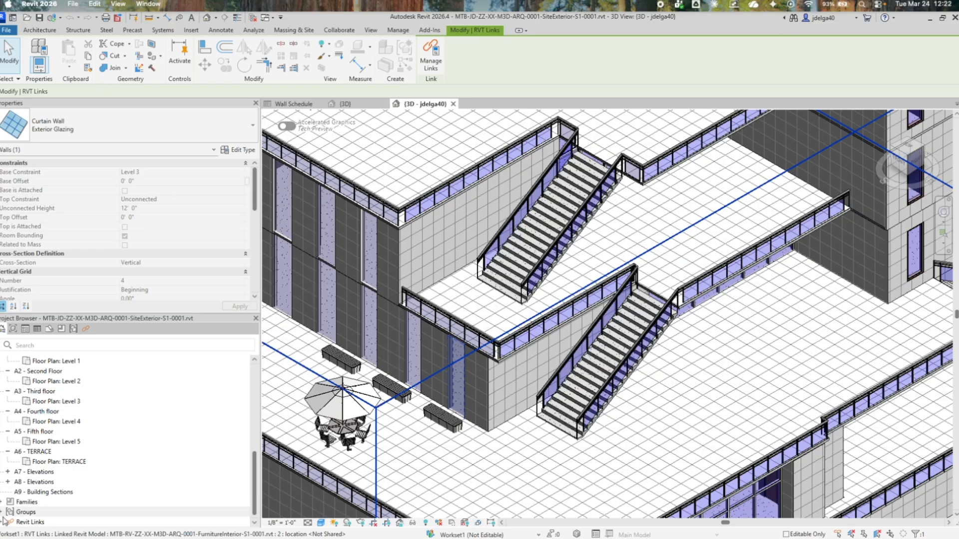
{"action": "left_click", "coordinate": [11, 523]}
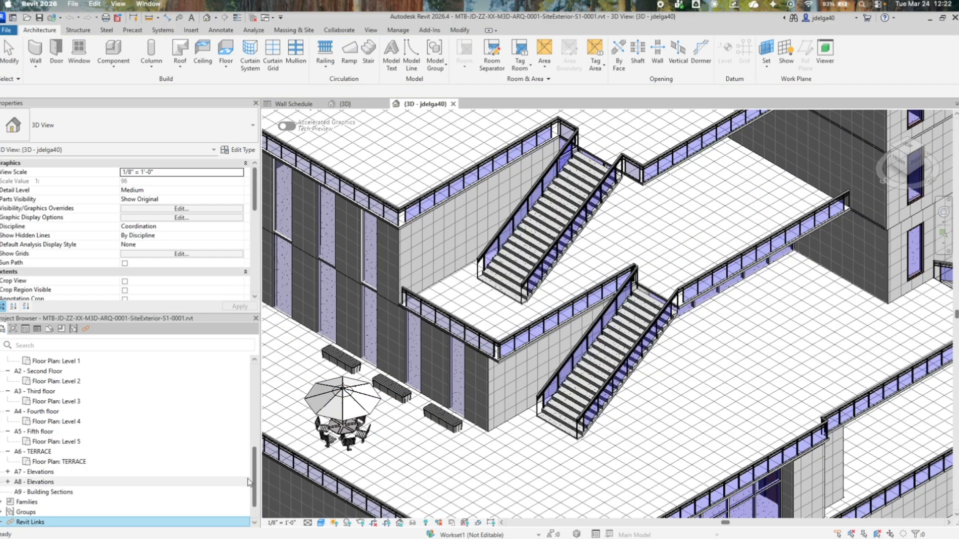
{"action": "left_click", "coordinate": [3, 522]}
{"action": "left_click", "coordinate": [40, 512]}
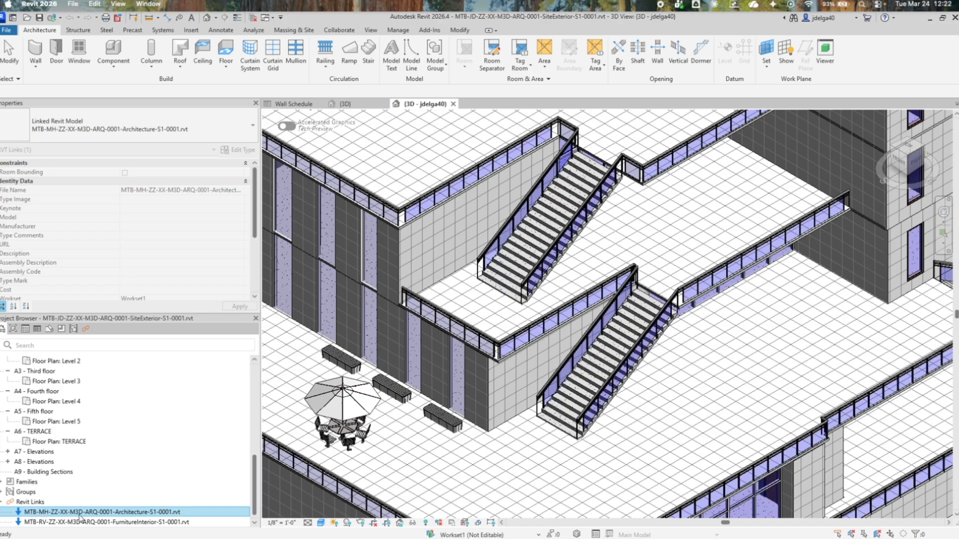
{"action": "right_click", "coordinate": [99, 518]}
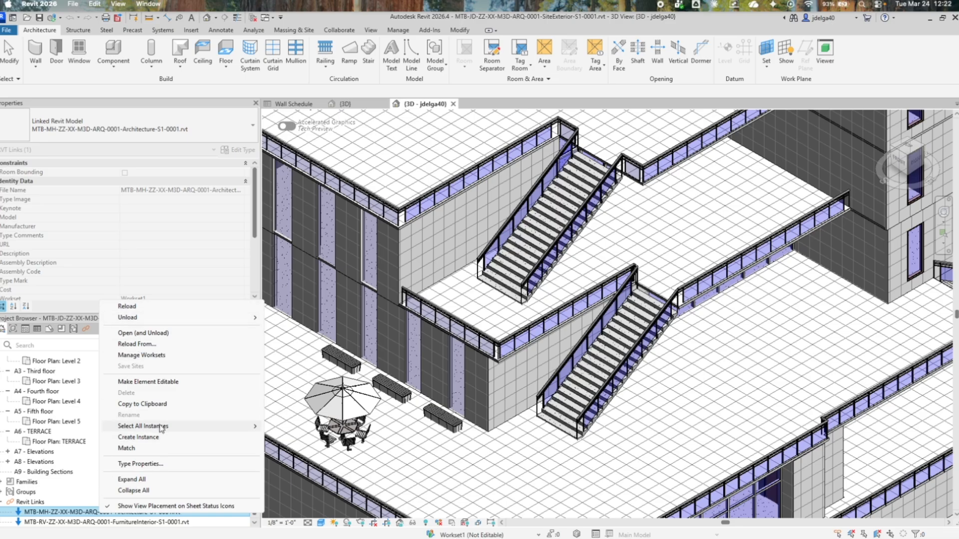
{"action": "mouse_move", "coordinate": [162, 429]}
{"action": "left_click", "coordinate": [283, 428]}
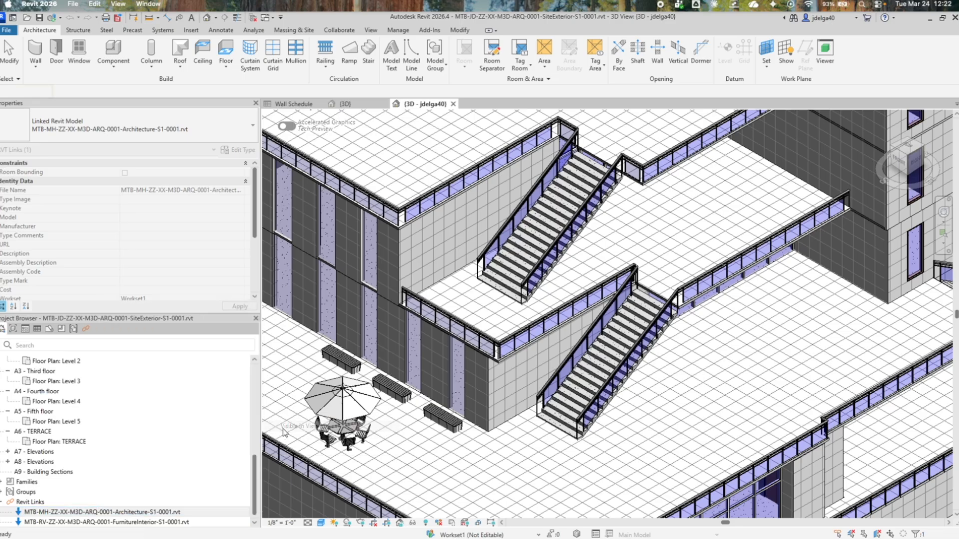
{"action": "scroll", "coordinate": [462, 340], "scroll_direction": "down", "scroll_amount": 12}
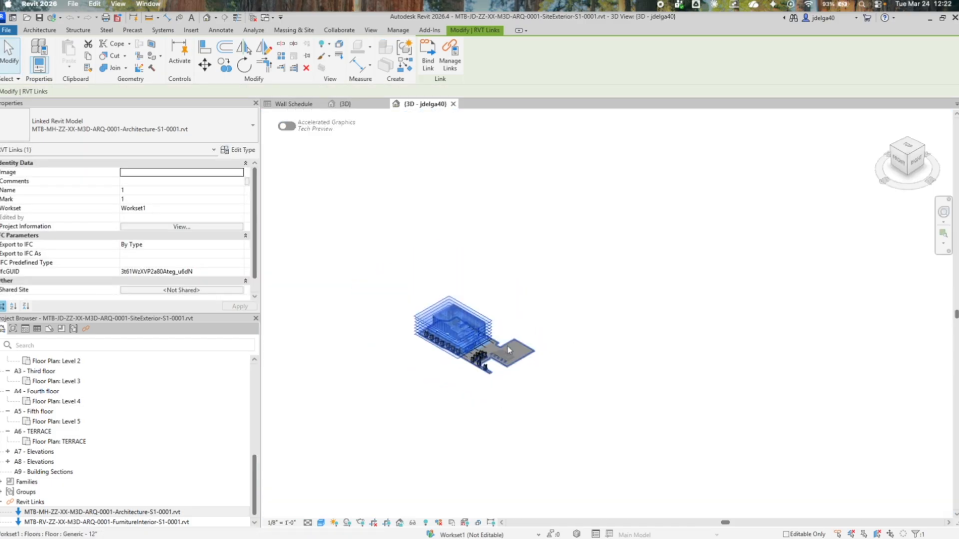
{"action": "scroll", "coordinate": [493, 355], "scroll_direction": "up", "scroll_amount": 10}
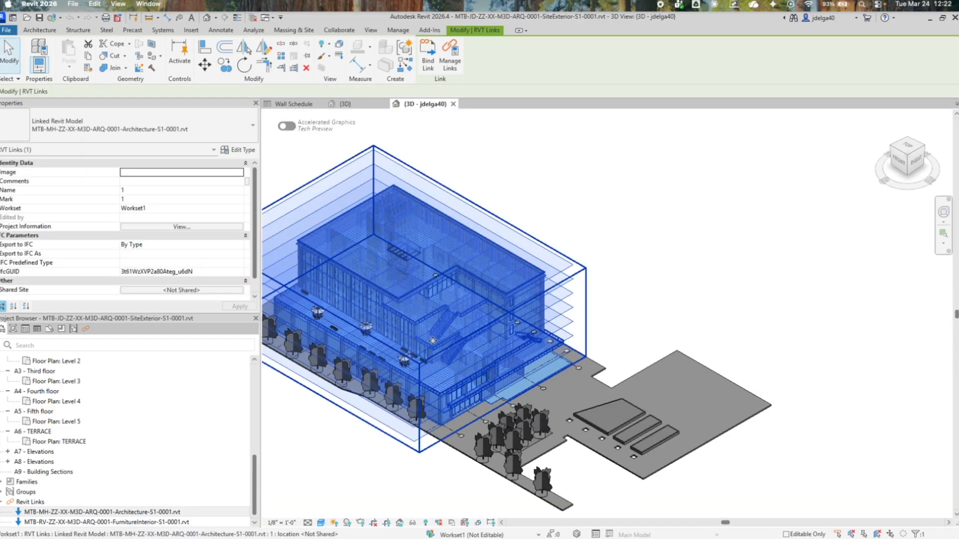
{"action": "scroll", "coordinate": [327, 434], "scroll_direction": "up", "scroll_amount": 4}
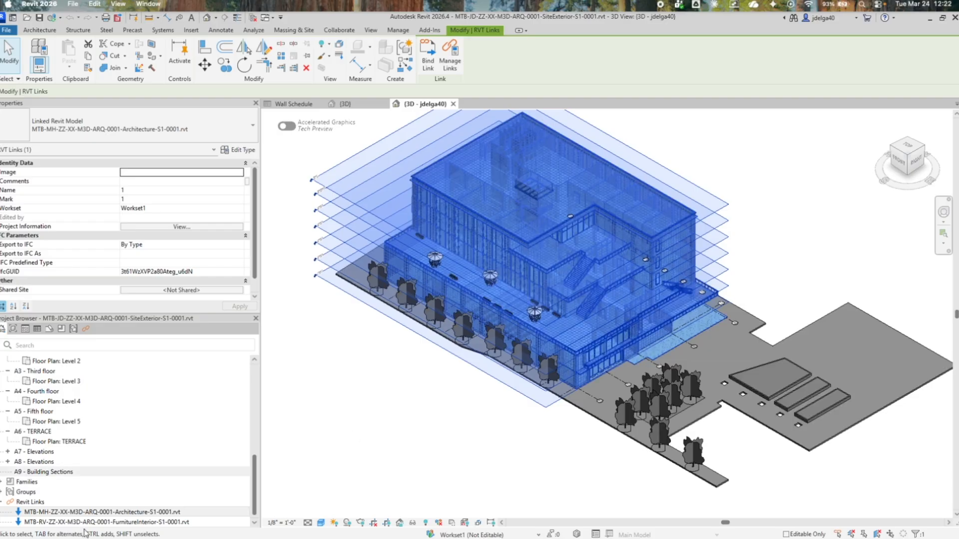
Select all instances of the MTB-RV-ZZ-XX-M3D-ARQ-0001-FurnitureInterior-S1-0001.rvt link in the entire project, examine its elements, and clear the selection.
{"action": "left_click", "coordinate": [86, 523]}
{"action": "right_click", "coordinate": [85, 523]}
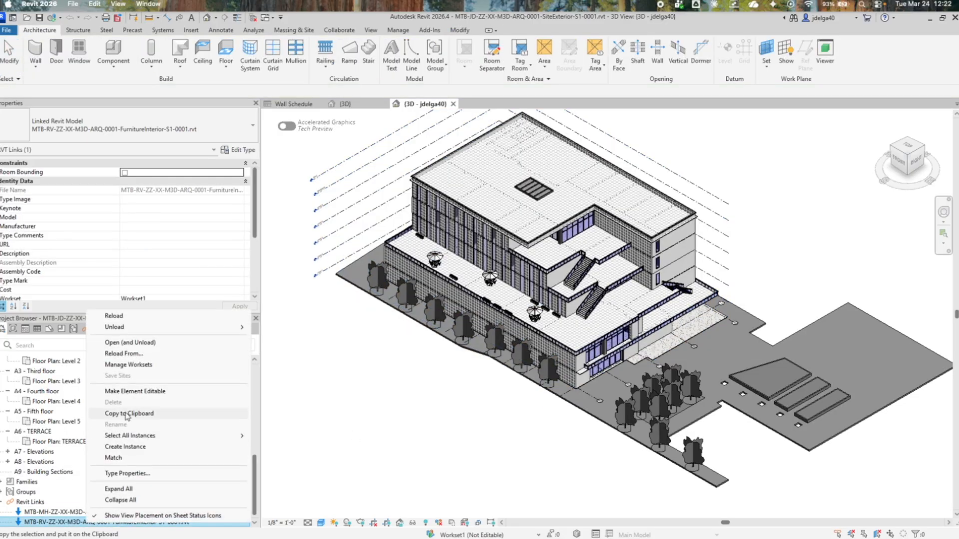
{"action": "mouse_move", "coordinate": [135, 436]}
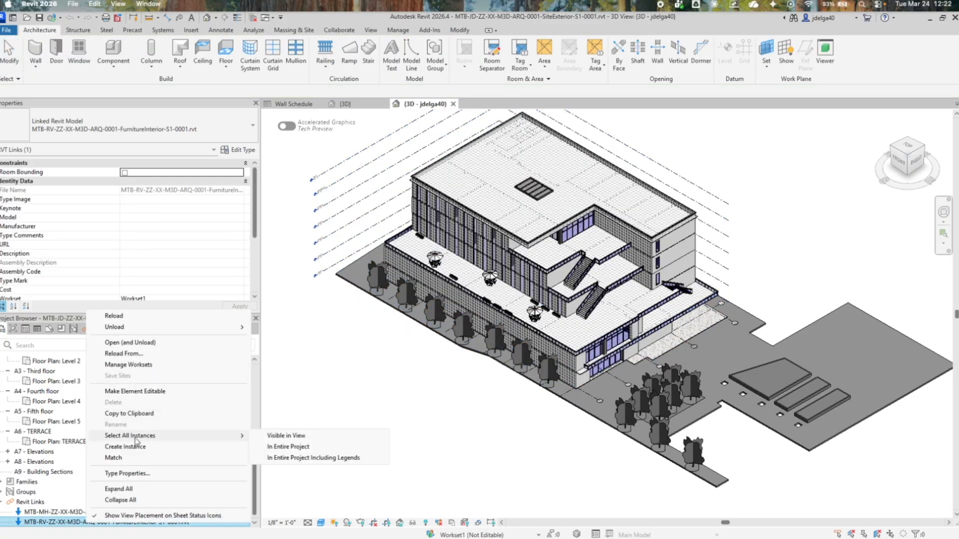
{"action": "left_click", "coordinate": [278, 445]}
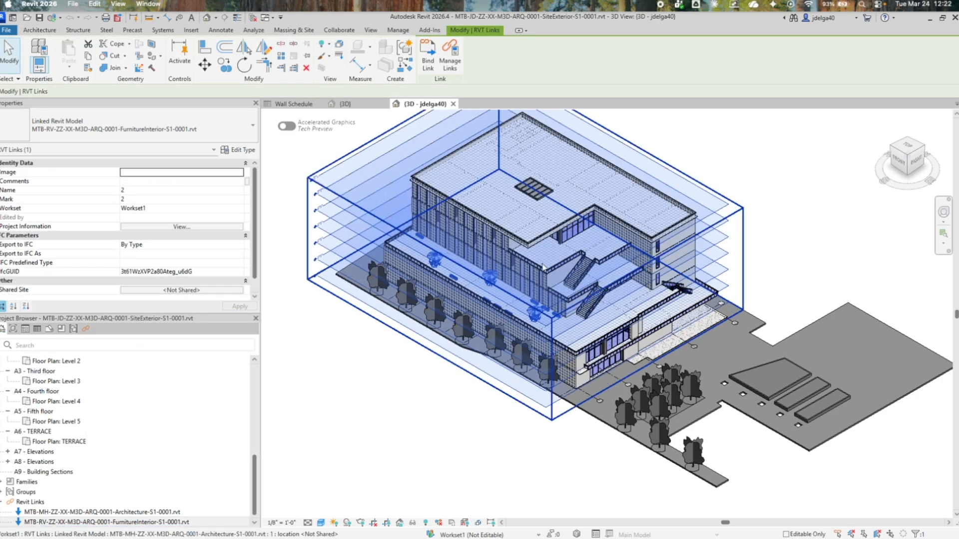
{"action": "scroll", "coordinate": [477, 284], "scroll_direction": "up", "scroll_amount": 5}
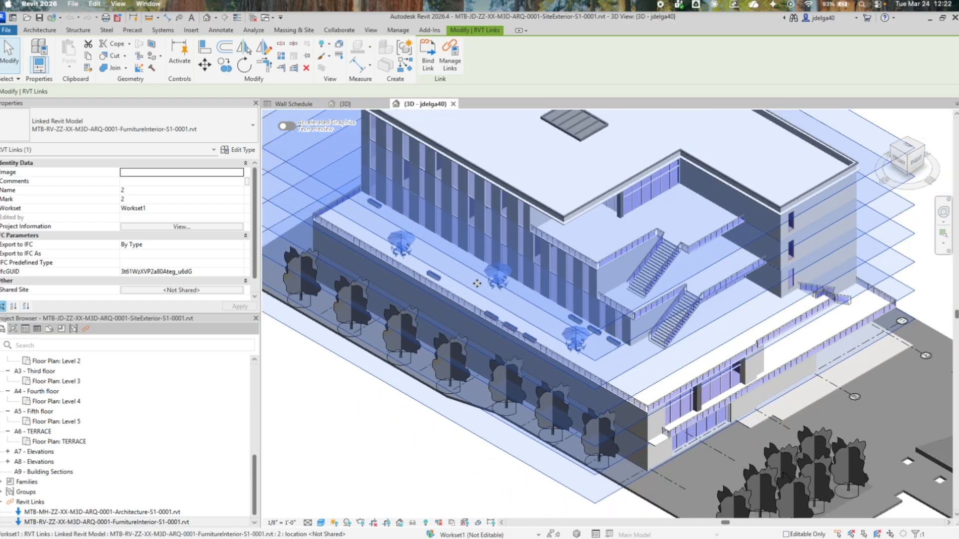
{"action": "scroll", "coordinate": [477, 283], "scroll_direction": "down", "scroll_amount": 5}
{"action": "left_click", "coordinate": [404, 417]}
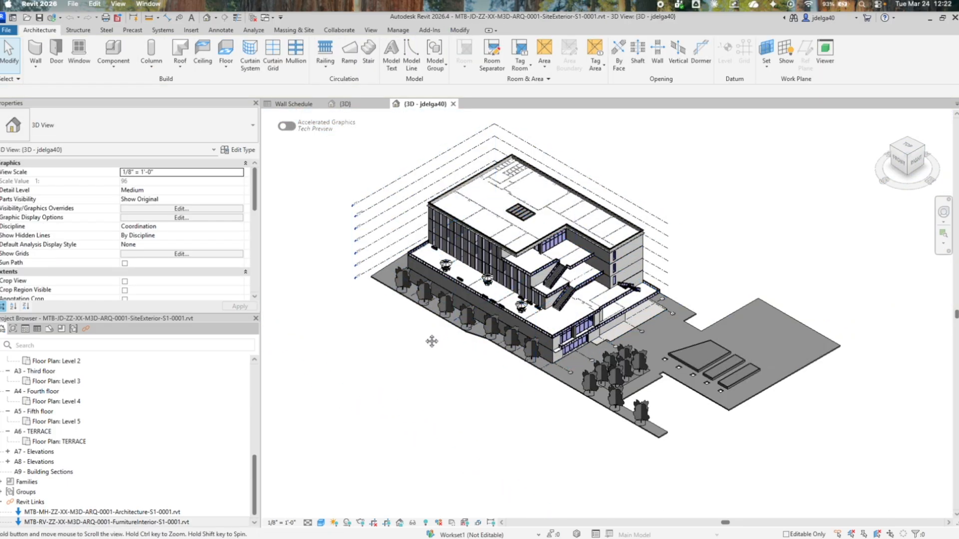
Review the linked Revit models' status, reference type and saved cloud path in Manage Links, and close it without changes.
{"action": "left_click_drag", "start_coordinate": [432, 341], "coordinate": [371, 361]}
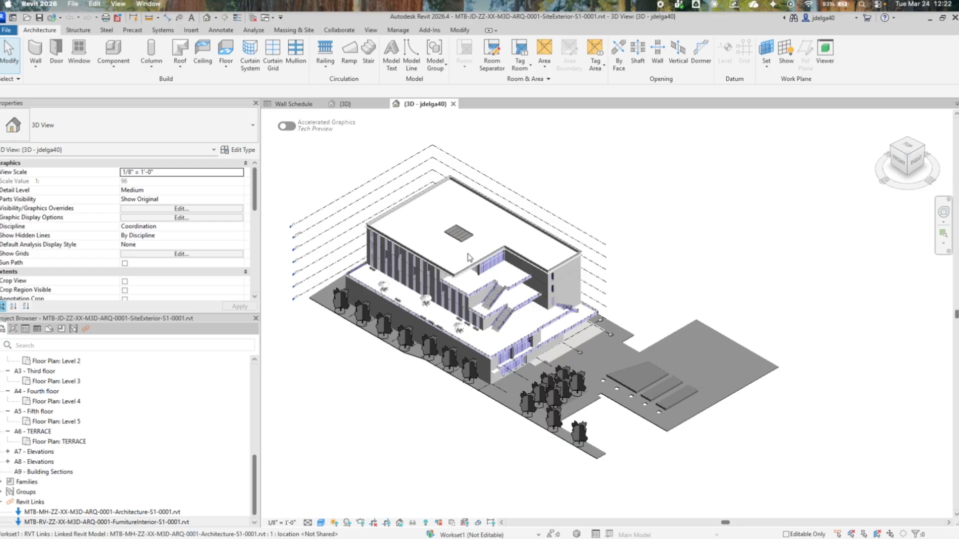
{"action": "left_click", "coordinate": [398, 30]}
{"action": "left_click", "coordinate": [667, 74]}
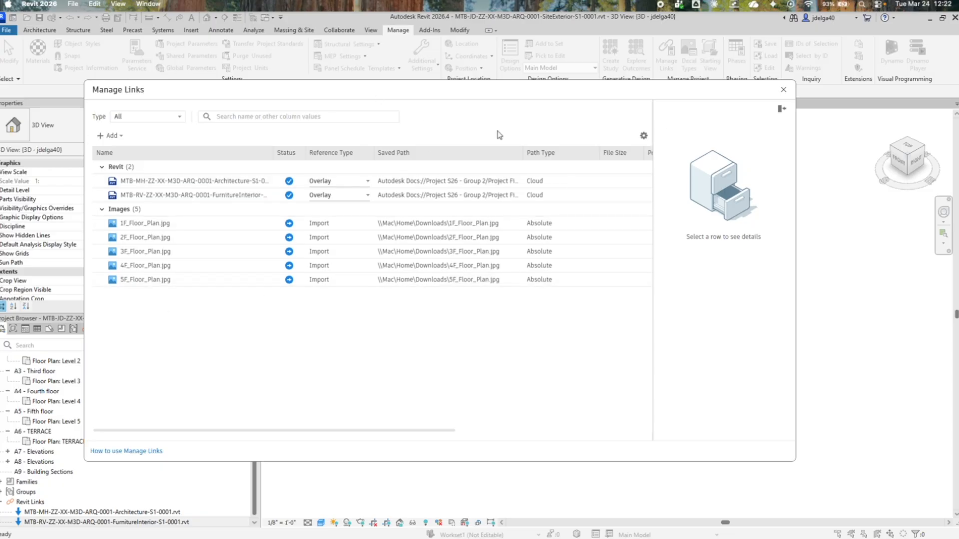
{"action": "left_click", "coordinate": [782, 91]}
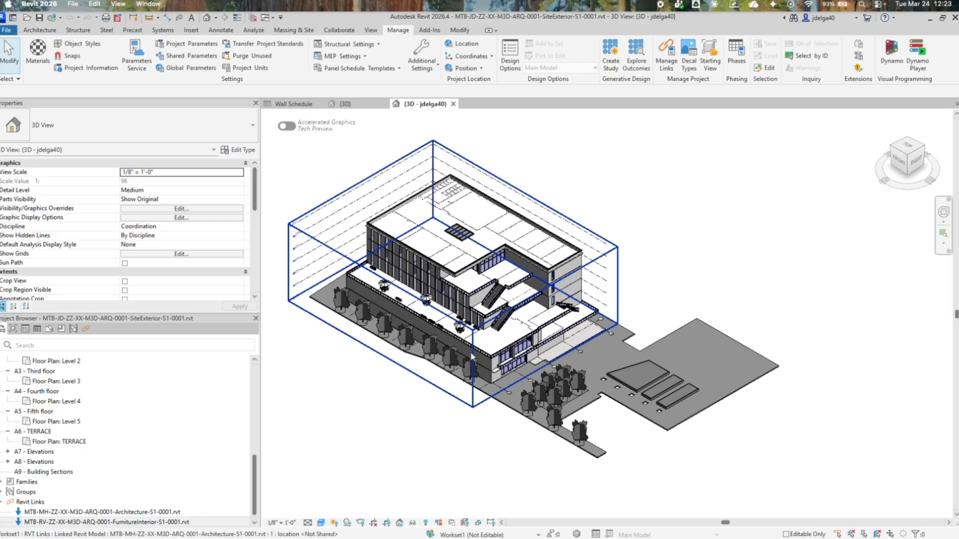
{"action": "scroll", "coordinate": [483, 358], "scroll_direction": "up", "scroll_amount": 4}
{"action": "scroll", "coordinate": [481, 358], "scroll_direction": "down", "scroll_amount": 3}
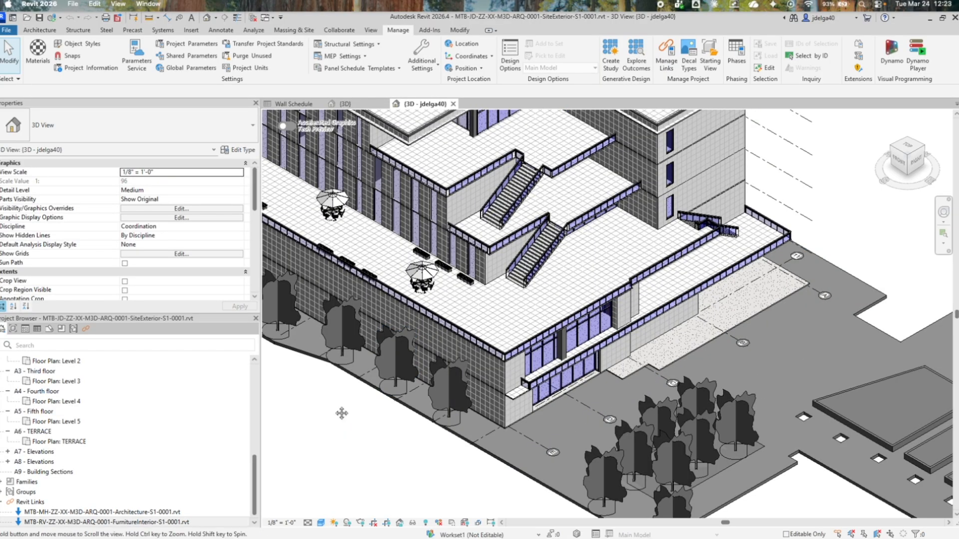
{"action": "scroll", "coordinate": [502, 453], "scroll_direction": "up", "scroll_amount": 3}
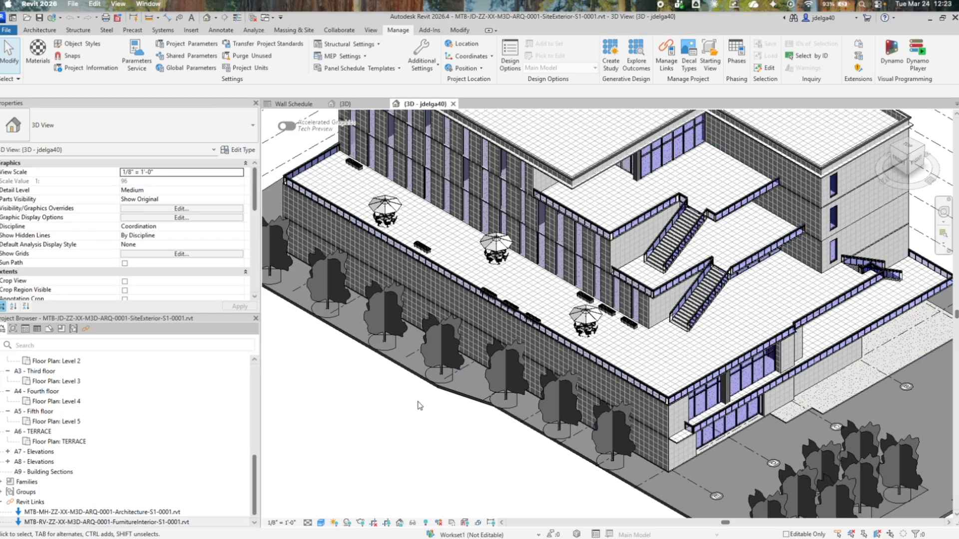
{"action": "left_click_drag", "start_coordinate": [544, 458], "coordinate": [490, 463]}
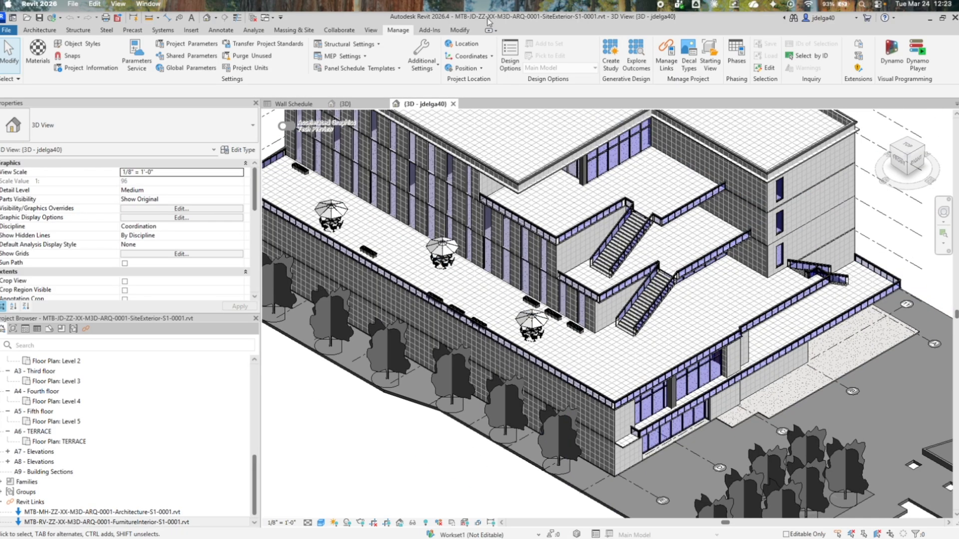